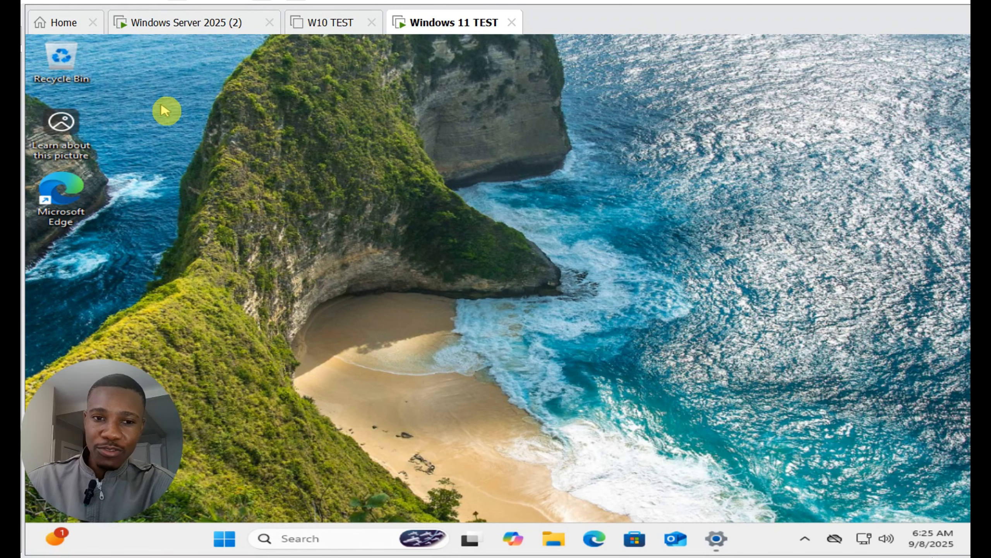
Step: Switch to the Windows Server 2025 (2) virtual machine
left_click(168, 24)
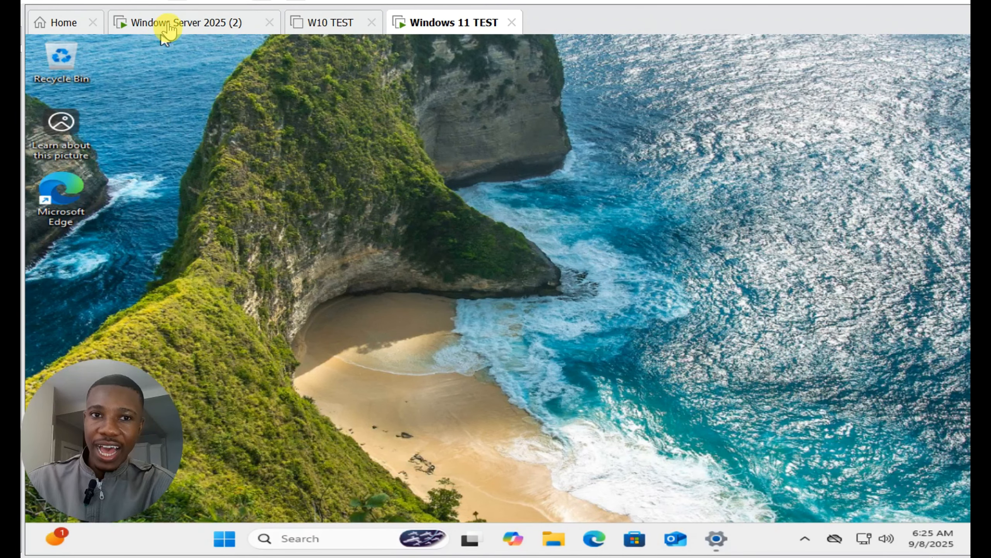
left_click(170, 30)
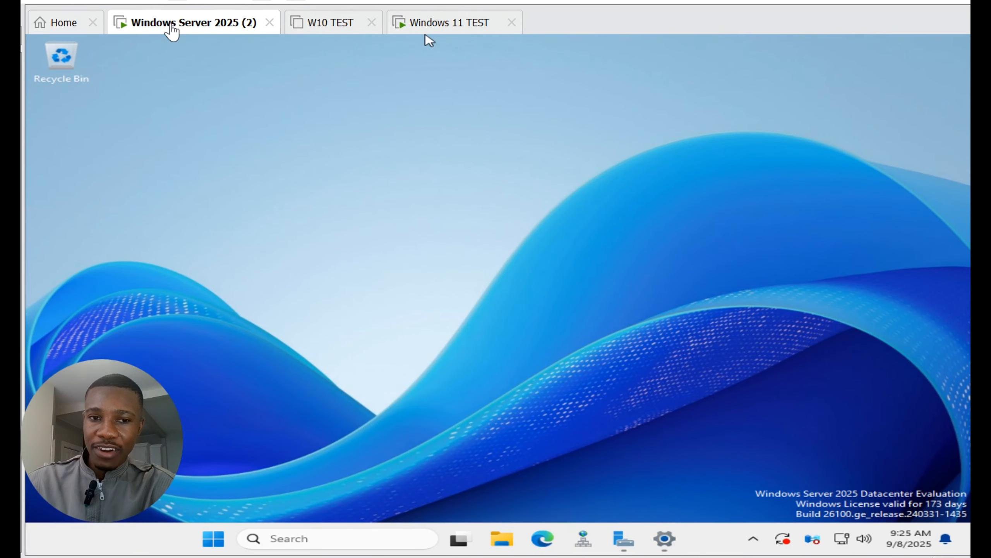
left_click(171, 32)
left_click(172, 28)
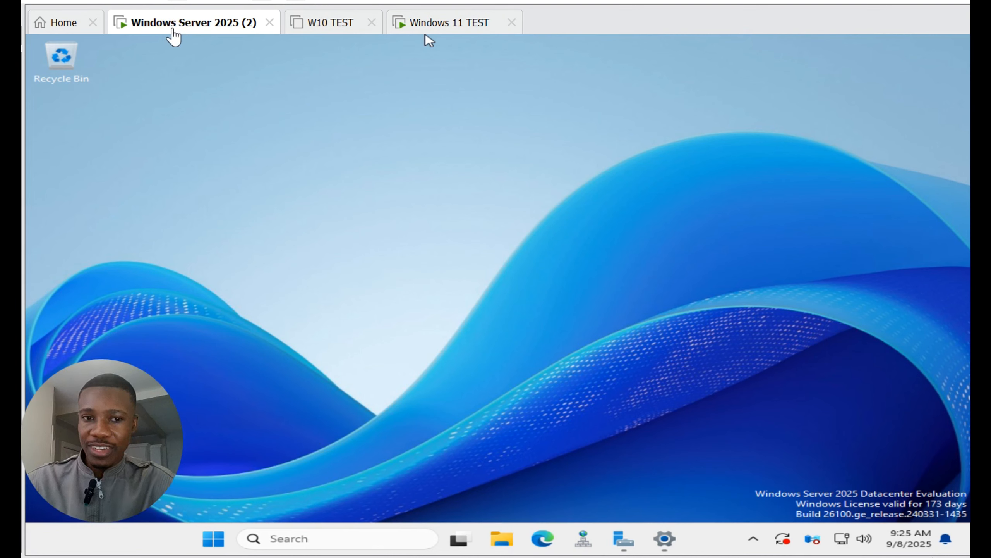
left_click(172, 35)
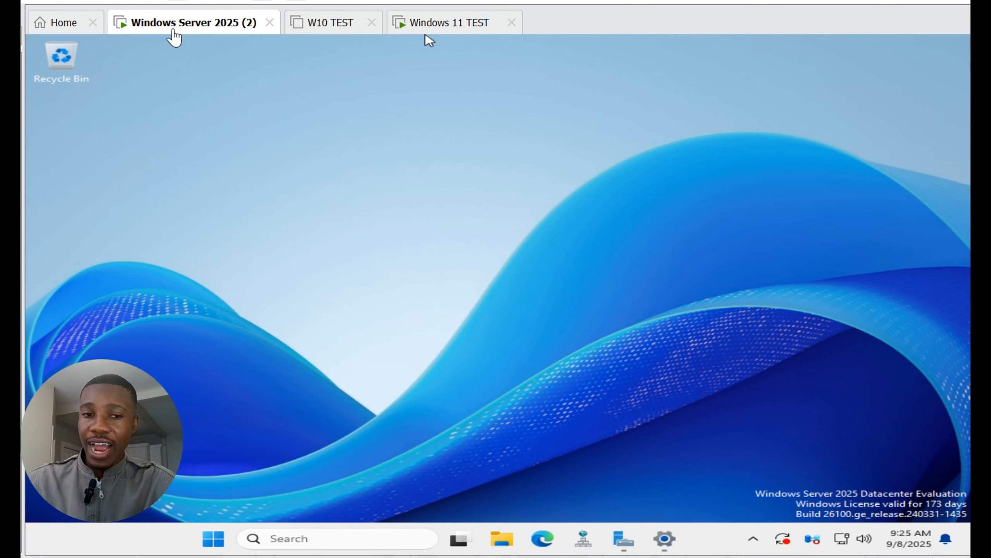
left_click(173, 33)
left_click(264, 125)
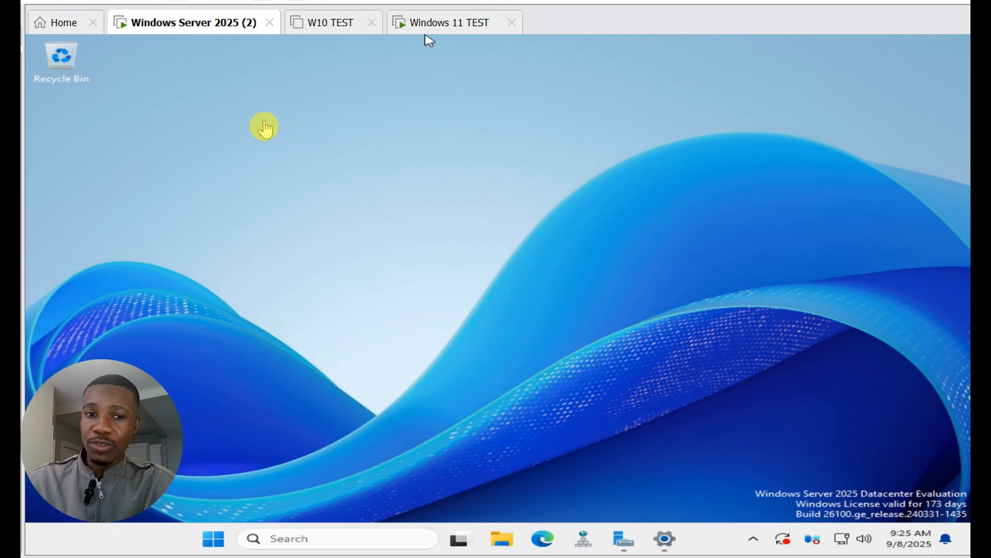
left_click(267, 126)
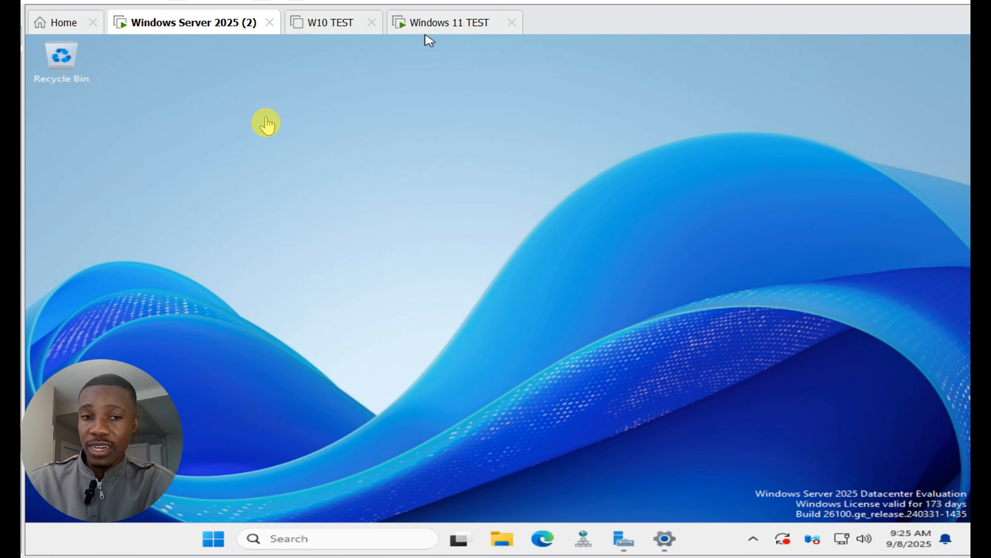
left_click(267, 128)
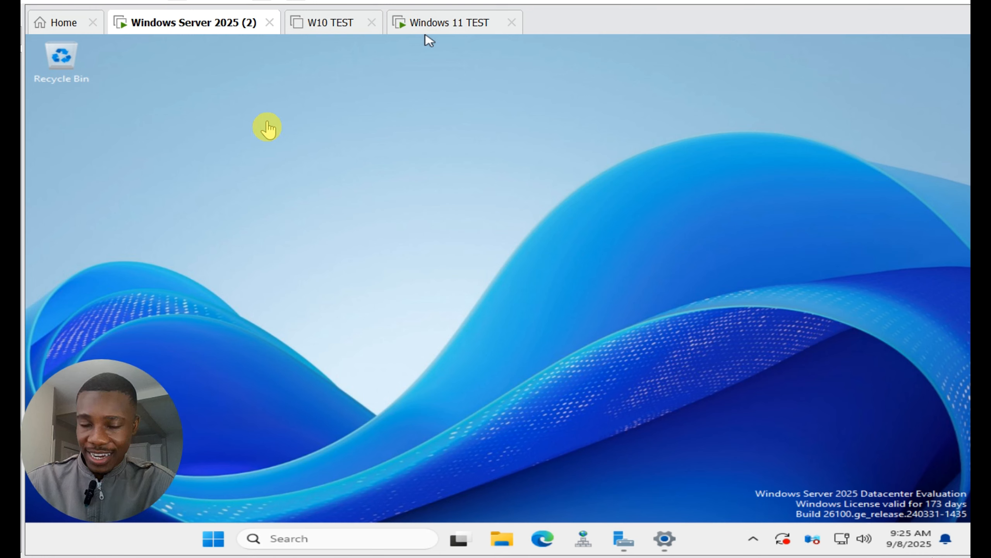
left_click(267, 128)
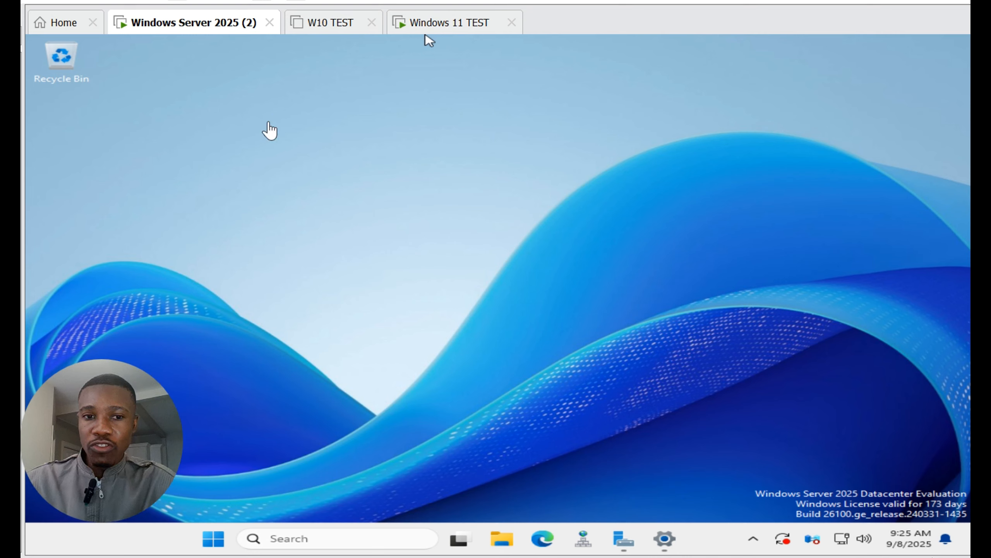
left_click(268, 128)
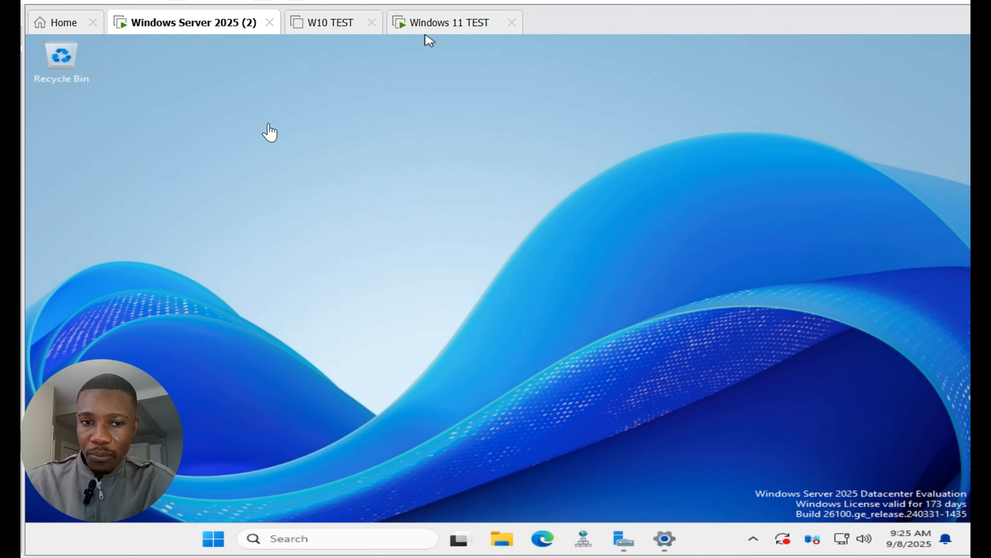
left_click(271, 134)
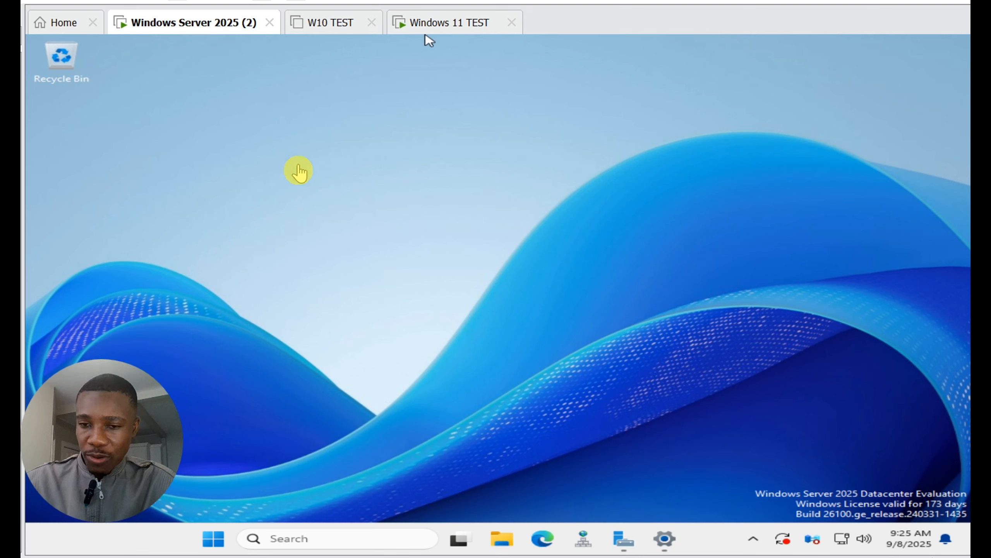
Step: Bring up the Server Manager dashboard on the Windows Server 2025 machine
mouse_move(626, 545)
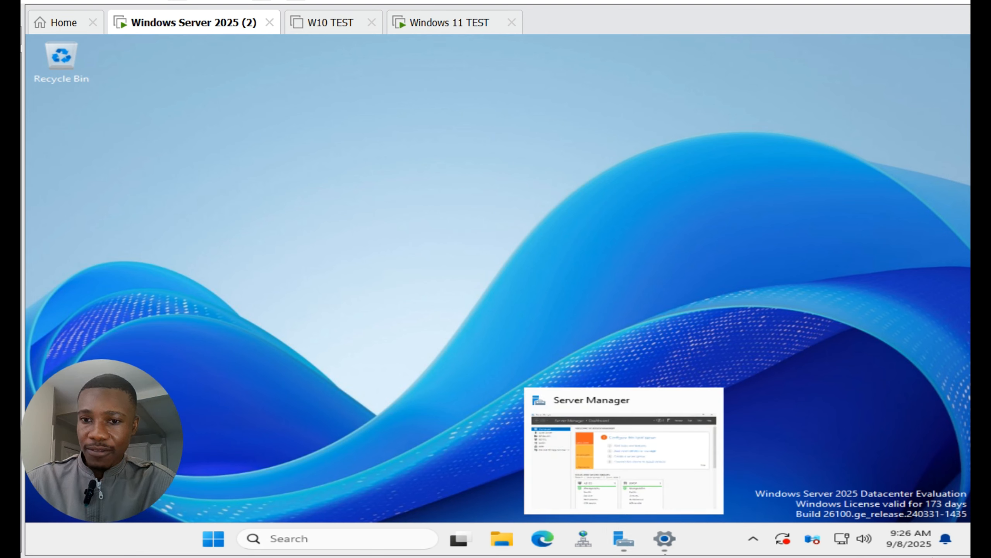
left_click(626, 543)
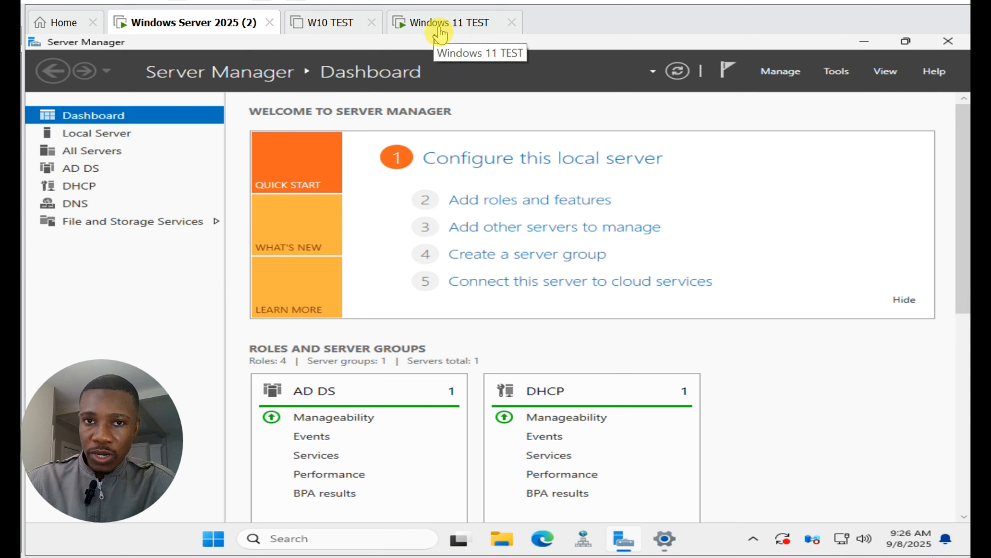
left_click(324, 33)
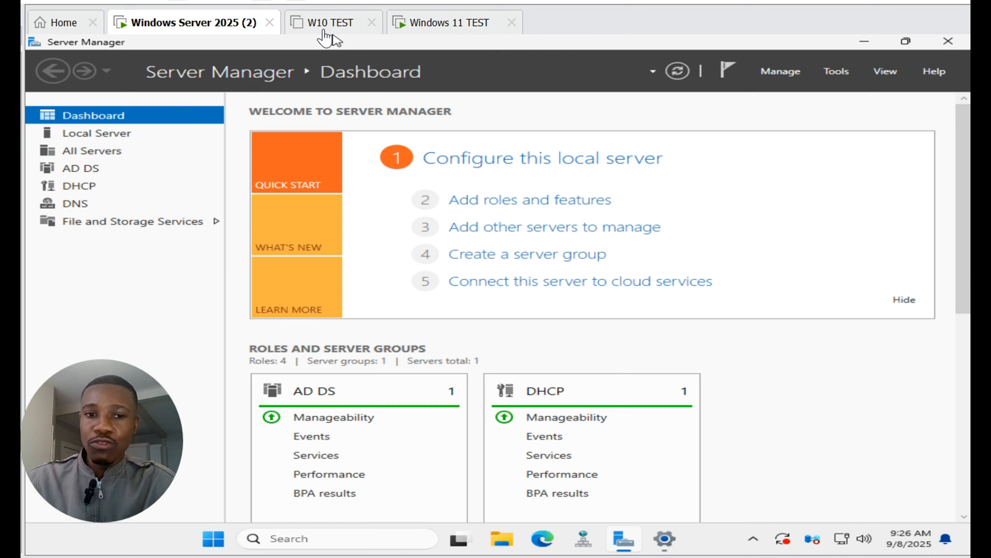
Step: Switch to the Windows 11 TEST virtual machine to view its desktop
left_click(463, 35)
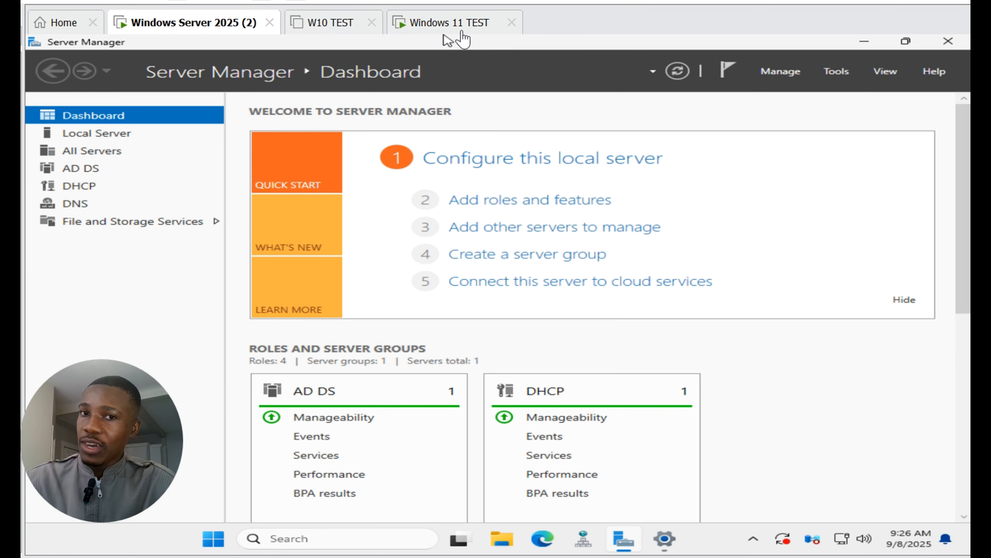
left_click(463, 35)
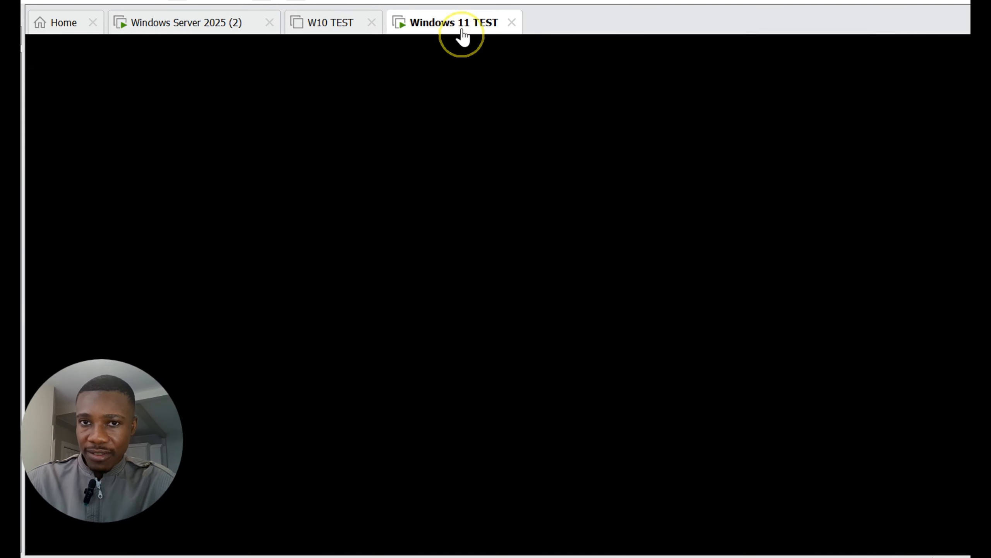
left_click(463, 35)
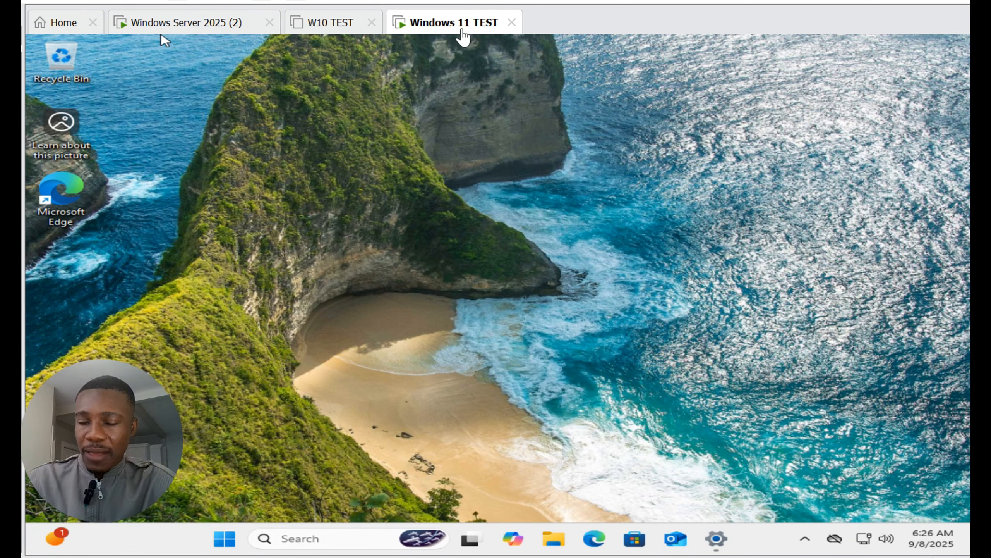
left_click(462, 32)
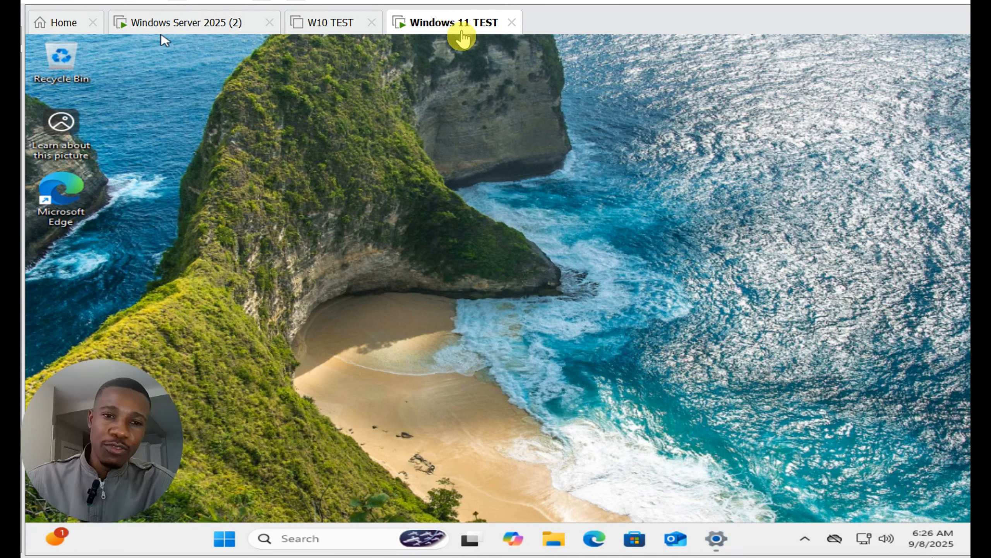
left_click(462, 34)
left_click(462, 35)
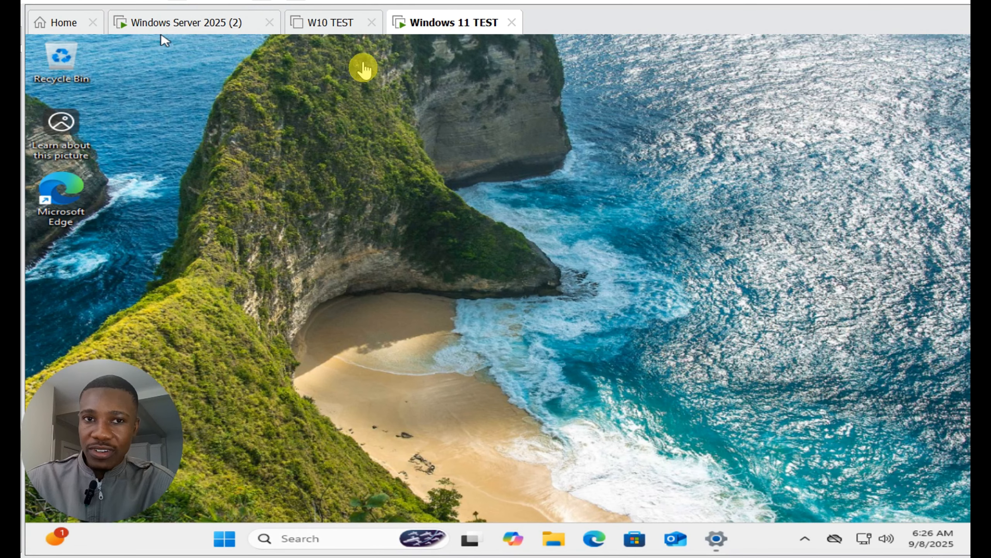
Step: Return to the Windows Server 2025 (2) virtual machine and open Command Prompt on it
left_click(206, 27)
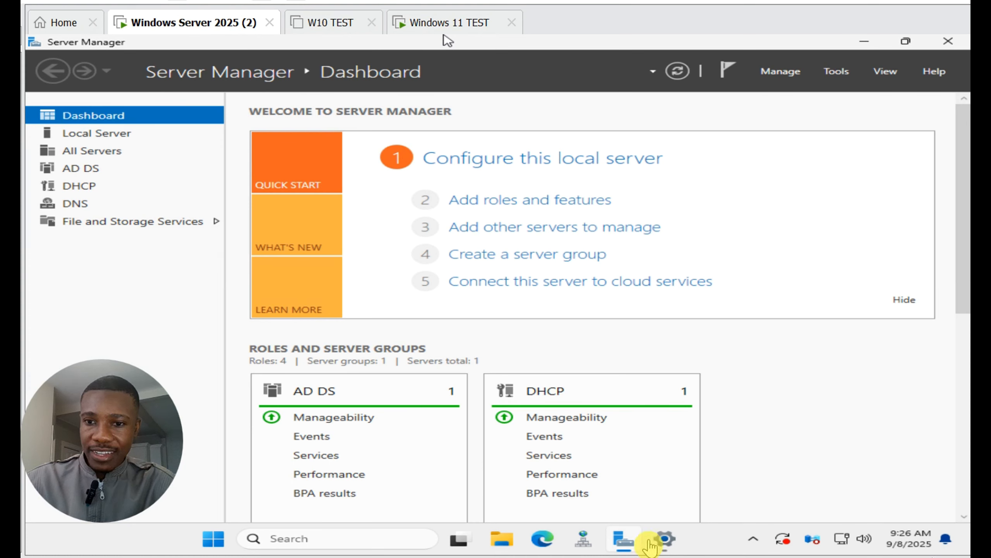
left_click(289, 538)
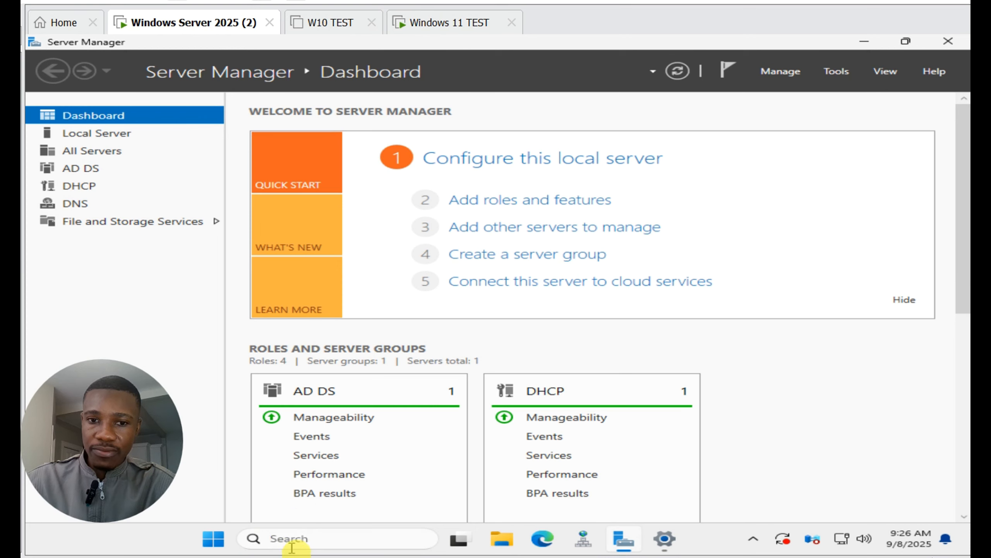
type("comm")
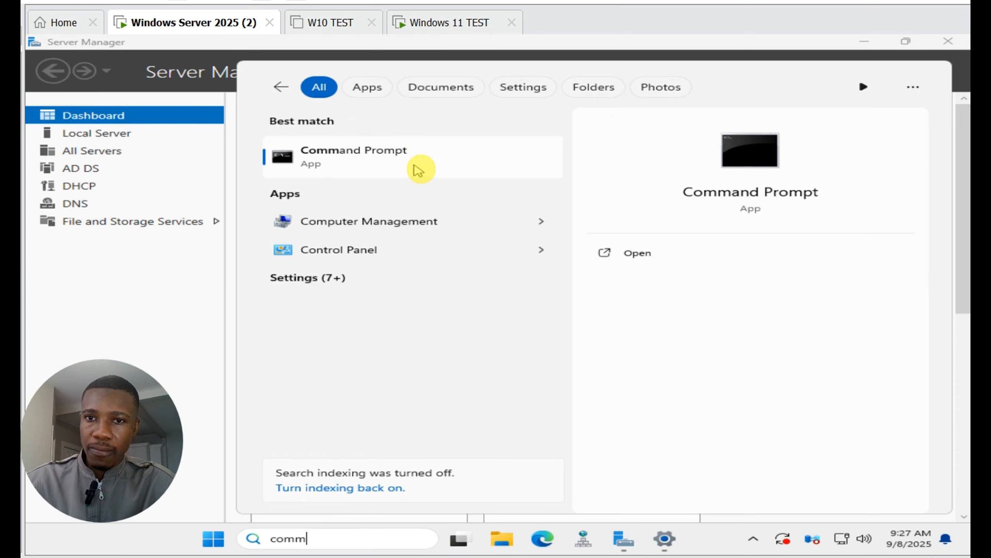
left_click(418, 170)
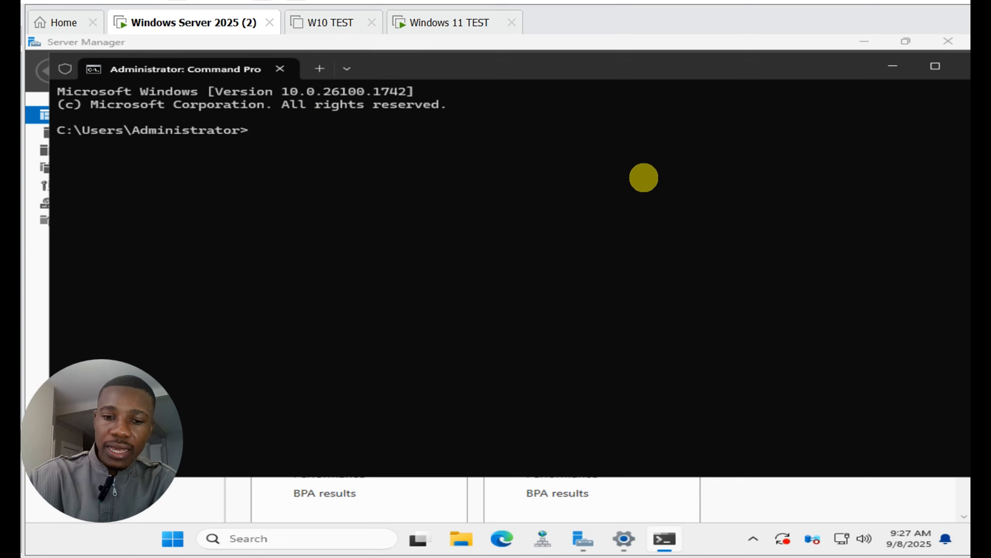
Step: Run ipconfig /all on the server to list its full network configuration
type("ipconfig")
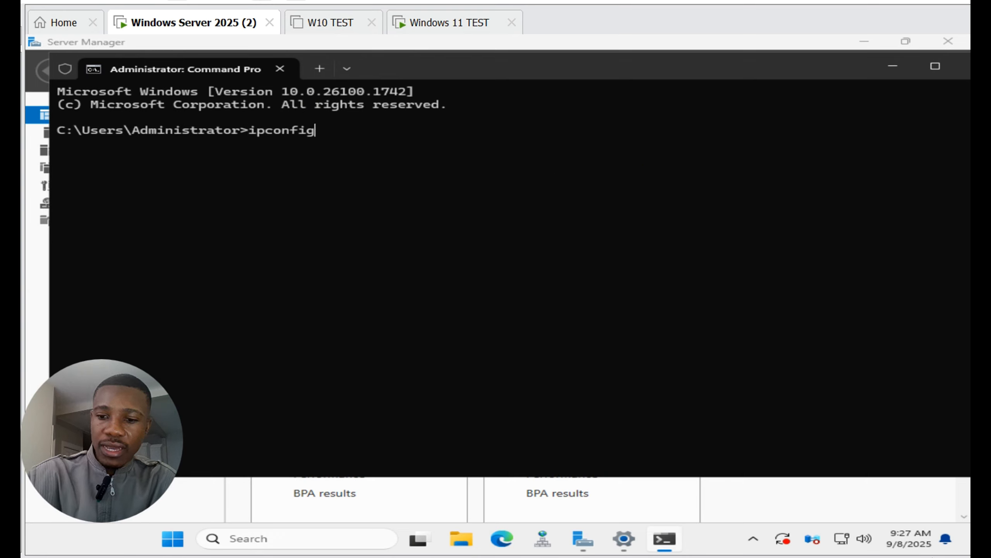
type(" /")
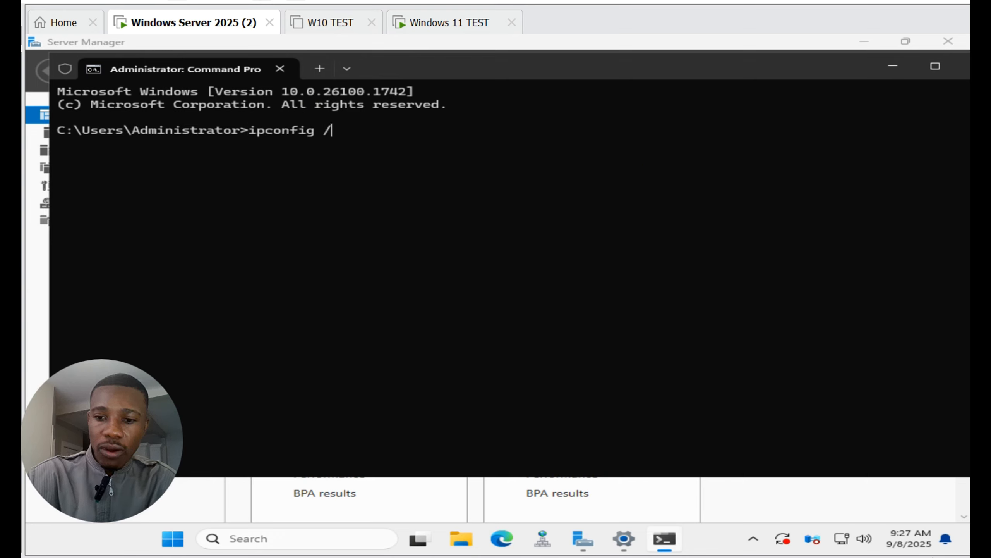
type("a;")
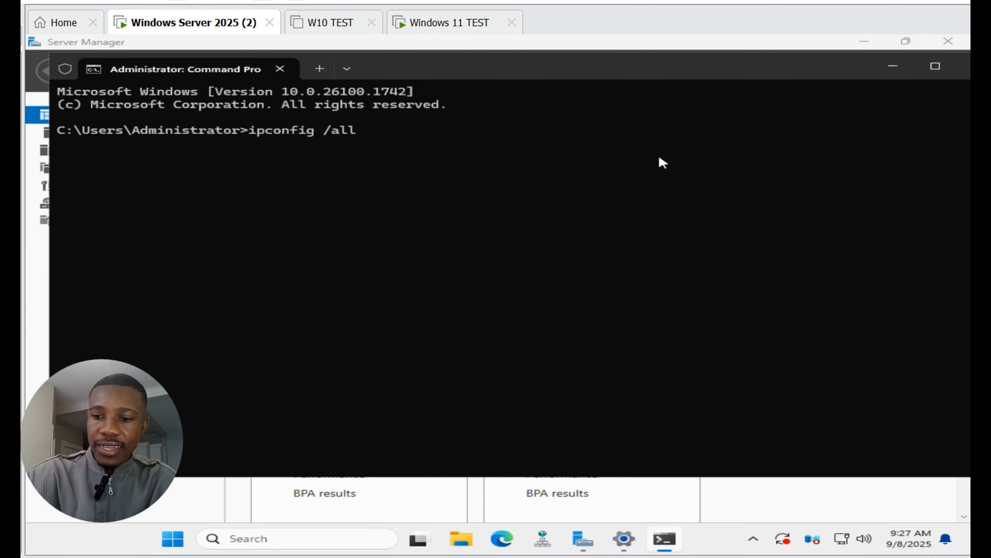
key("Return")
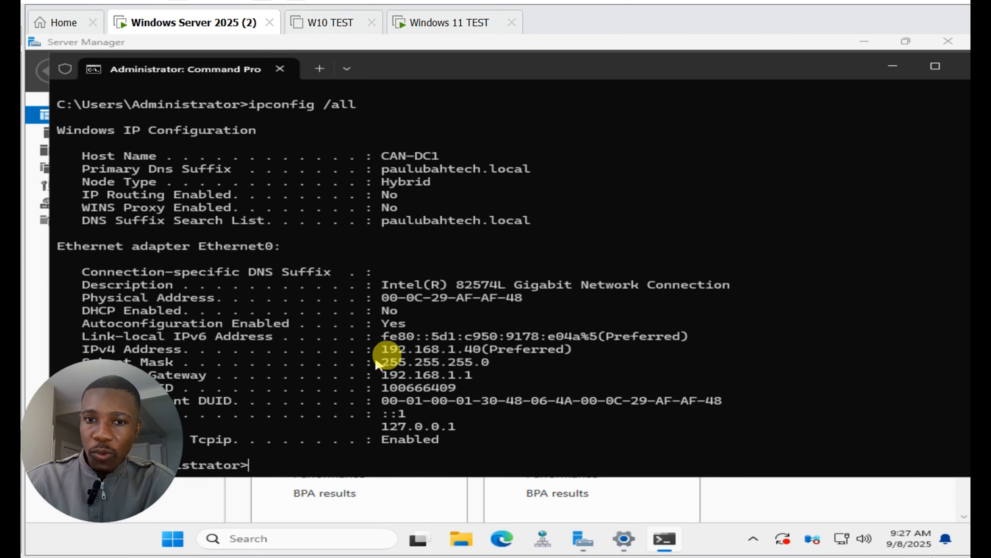
Step: Highlight the server's IPv4 address, subnet mask and IPv4 DNS server address in the ipconfig output
left_click_drag(382, 349, 499, 352)
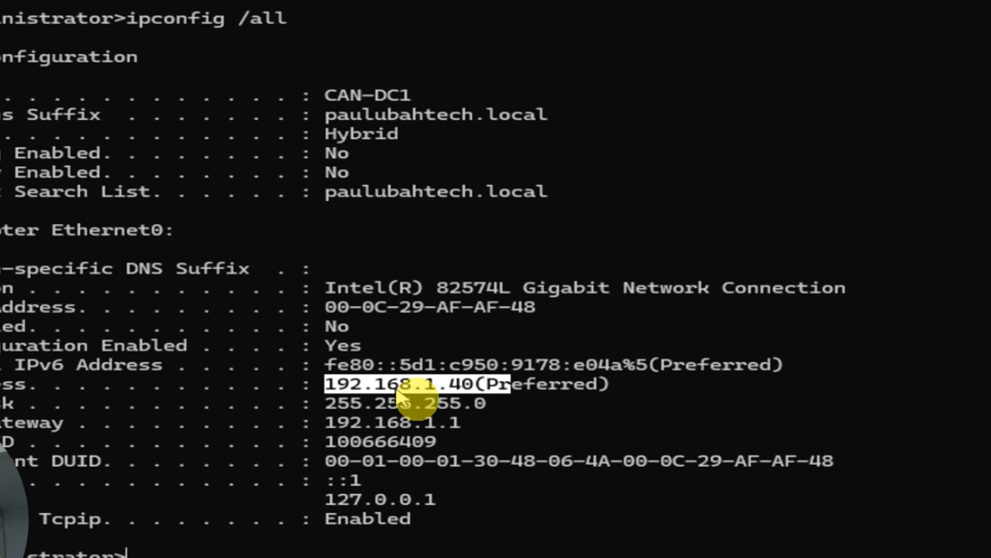
left_click(330, 405)
left_click_drag(330, 403, 470, 409)
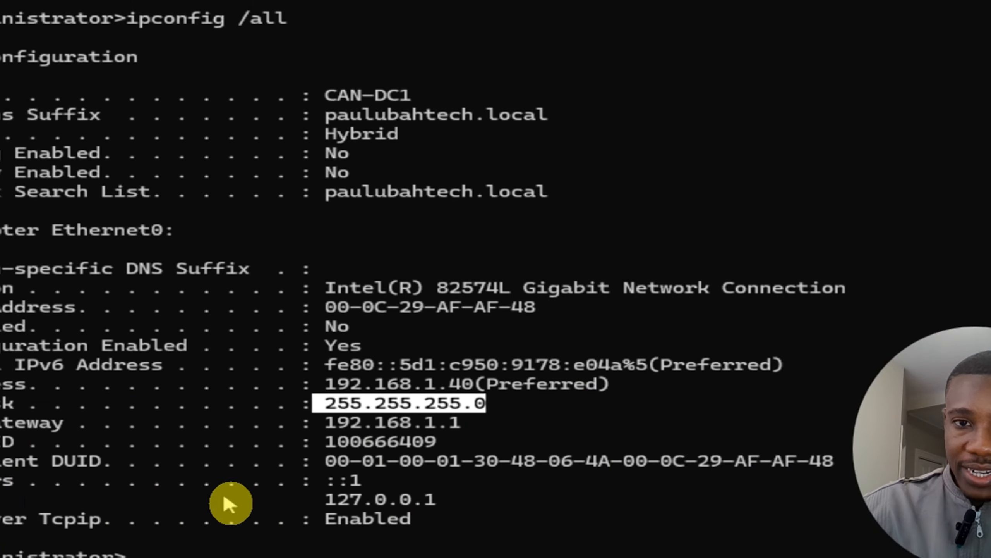
left_click_drag(326, 499, 410, 502)
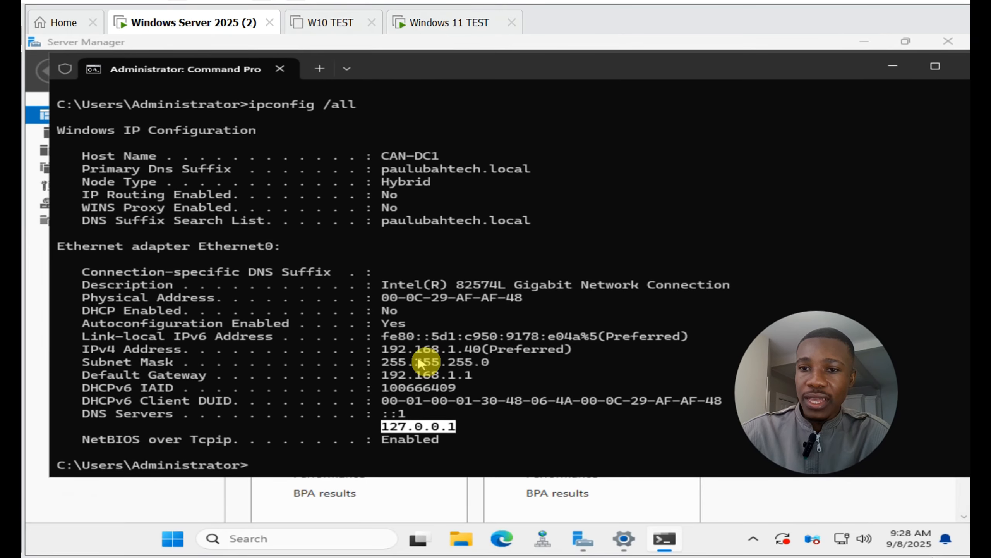
Step: Switch to the Windows 11 TEST virtual machine and bring up its Settings window
left_click(453, 24)
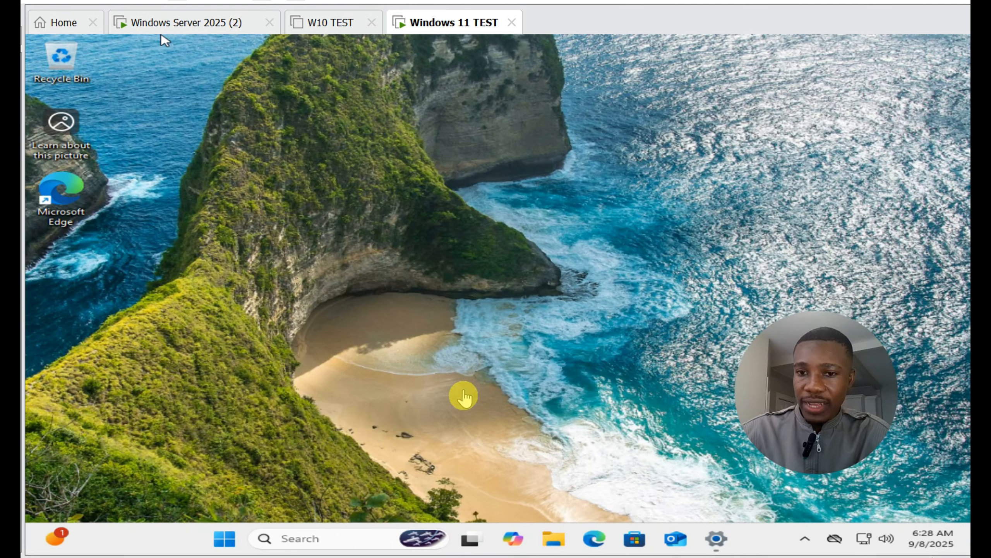
left_click(713, 541)
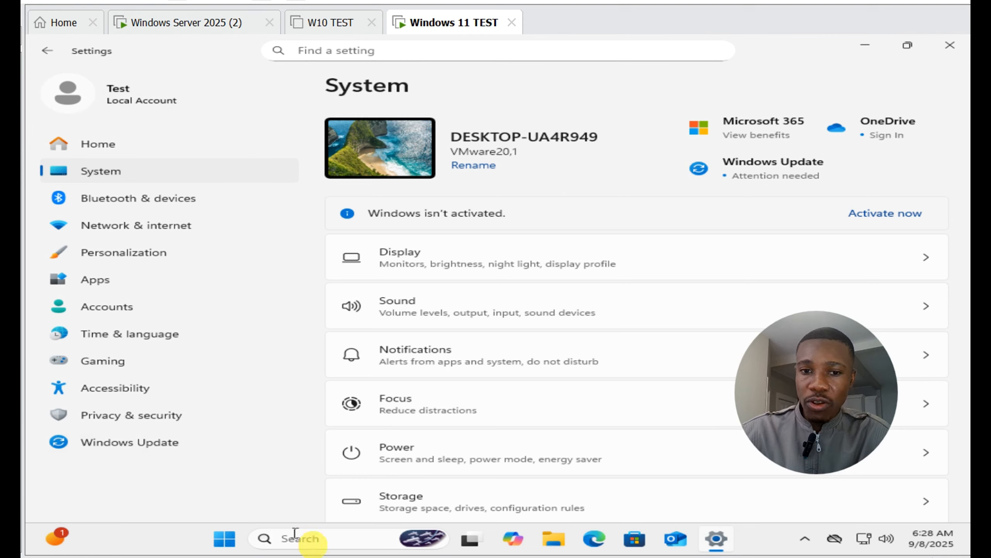
Step: Open Command Prompt on the Windows 11 client and run ipconfig /all to list its network configuration
left_click(309, 543)
type("comm")
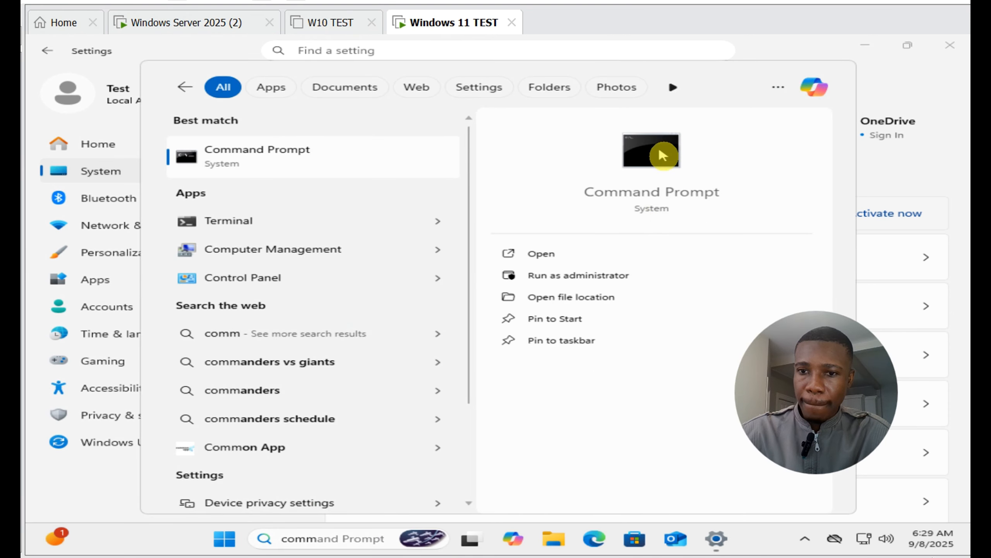
left_click(659, 161)
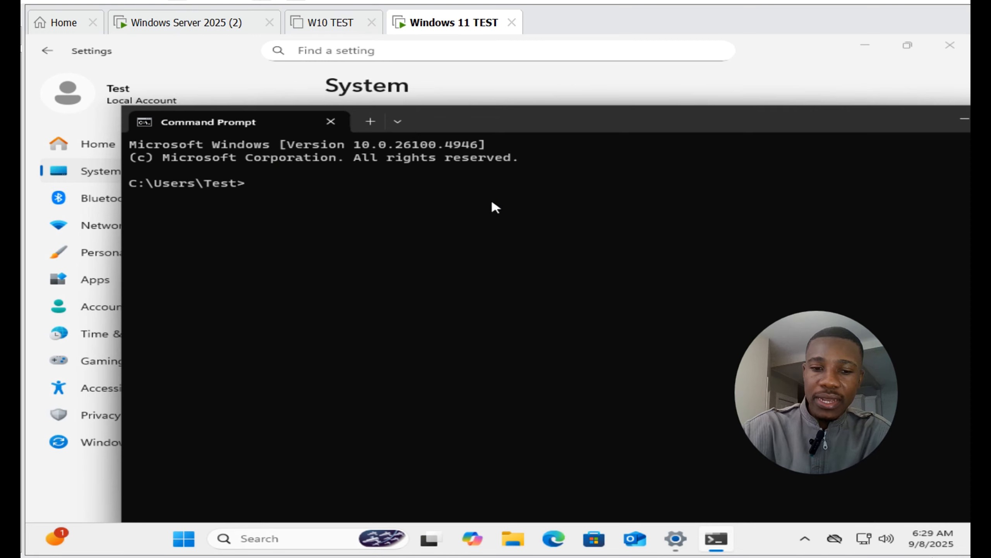
type("ipconf")
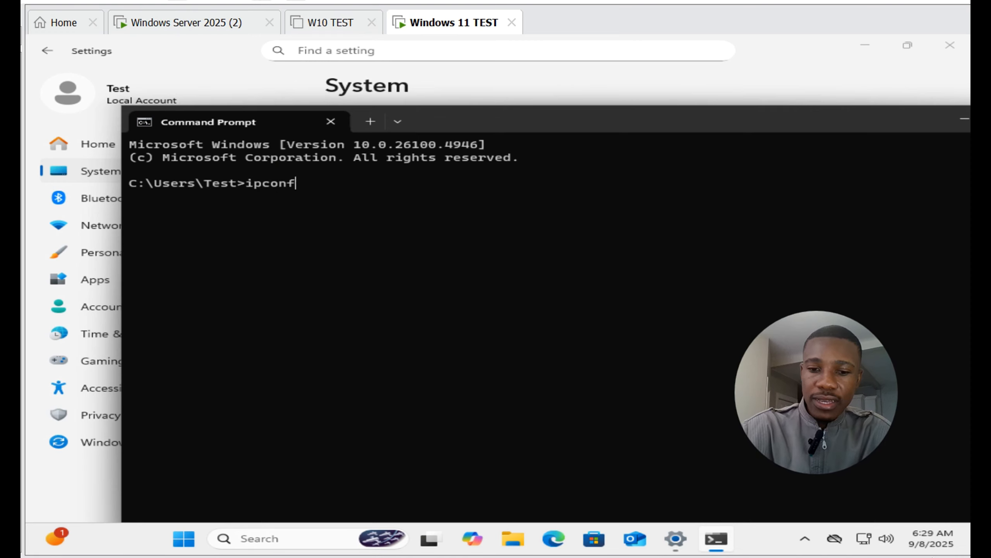
type("ig /all")
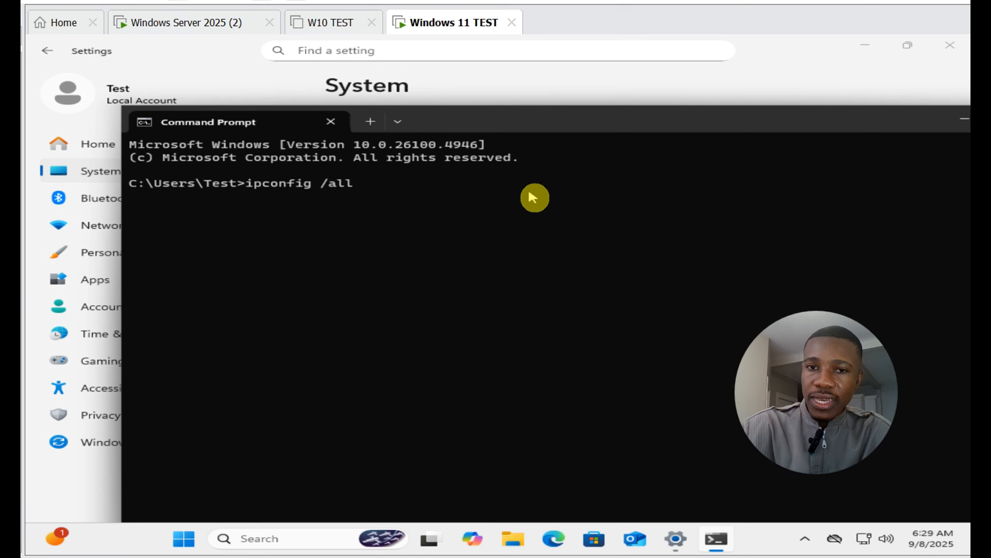
key("Return")
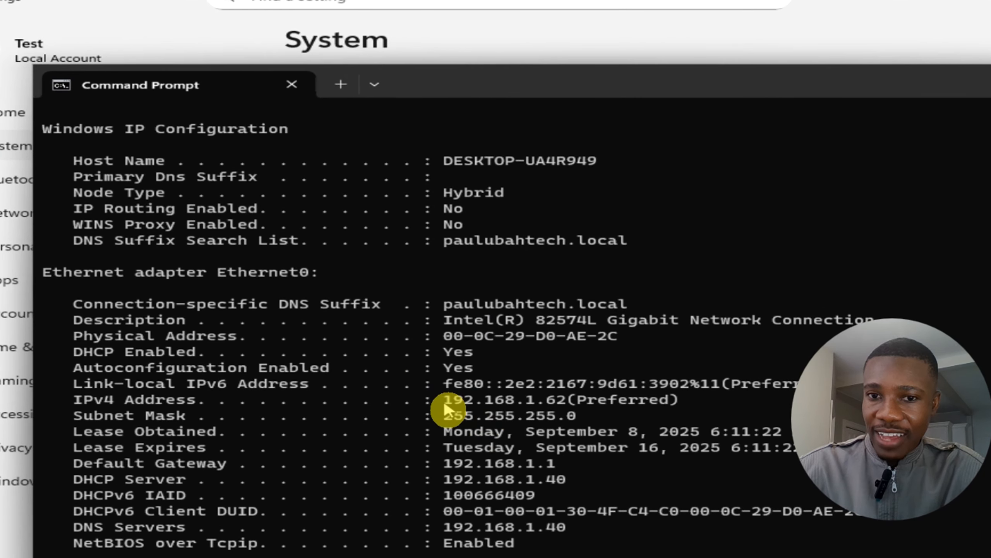
Step: Highlight the client's IPv4 address and DNS server address in the ipconfig output, and close Command Prompt
left_click_drag(439, 407, 575, 405)
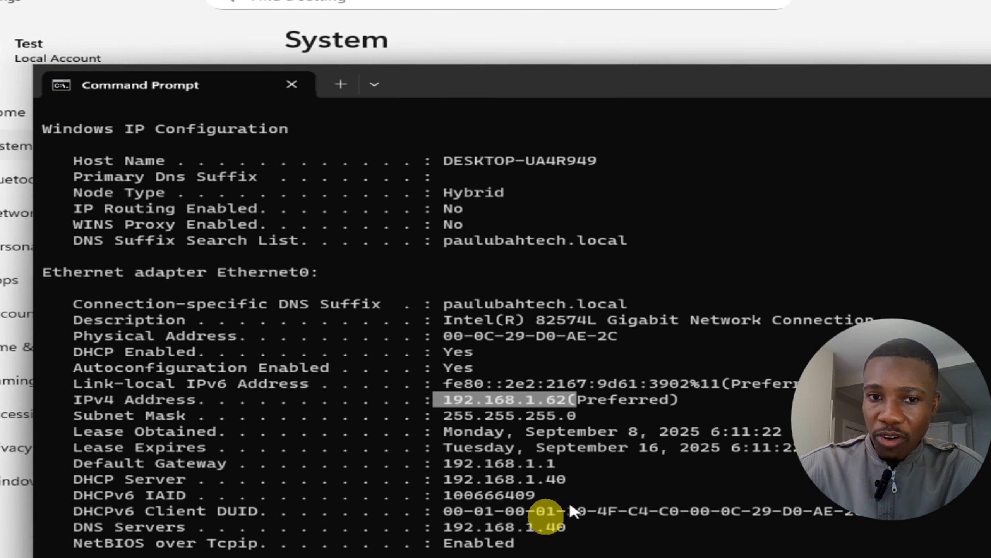
left_click(543, 507)
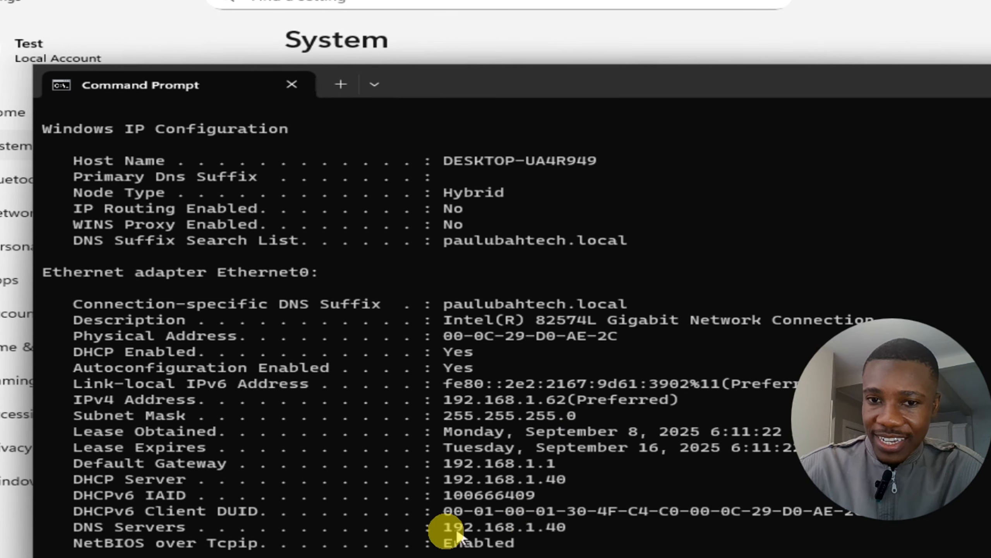
left_click_drag(441, 525, 604, 532)
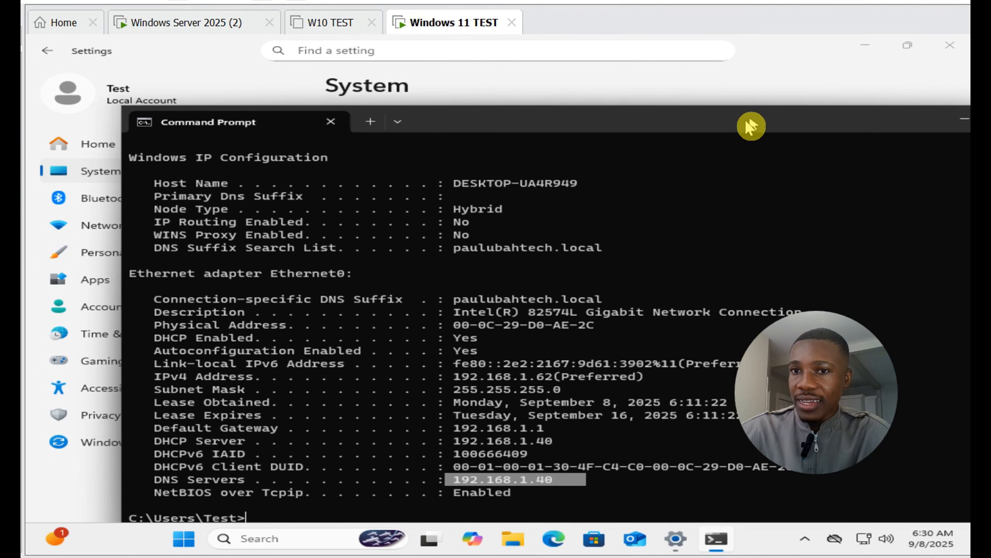
left_click_drag(737, 119, 607, 123)
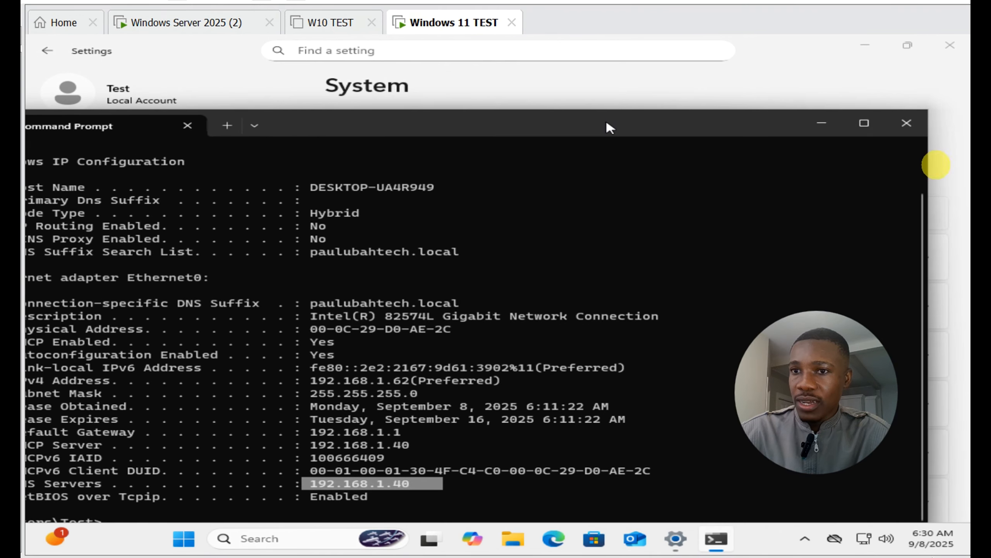
left_click(907, 124)
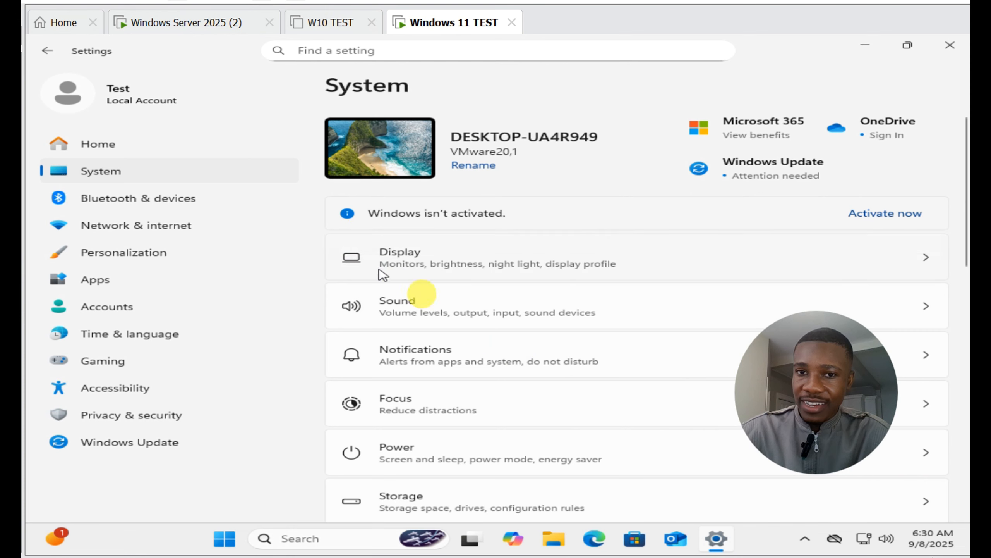
Step: Open the client's domain or workgroup properties from the System About page and bring up the Computer Name/Domain Changes dialog
scroll(470, 344, "down", 8)
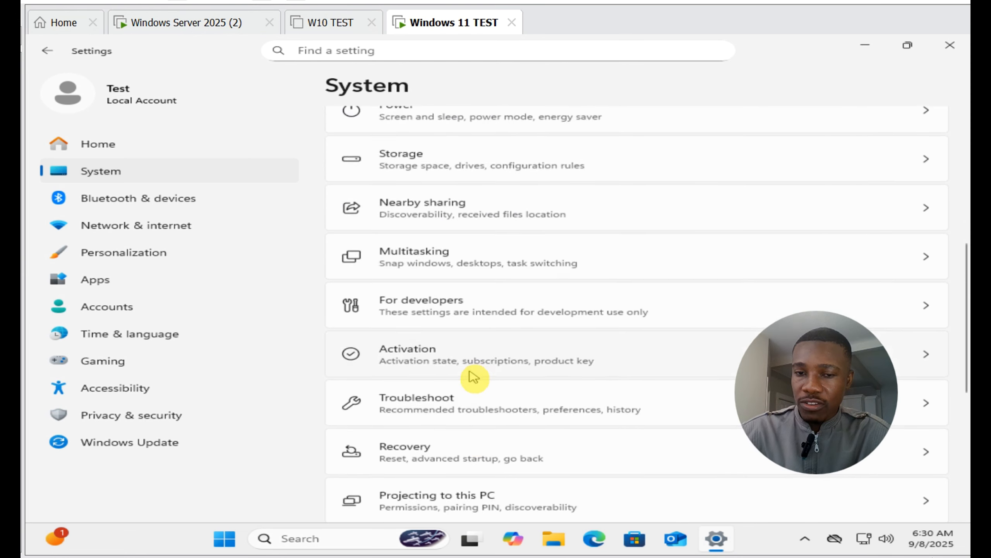
scroll(473, 378, "down", 5)
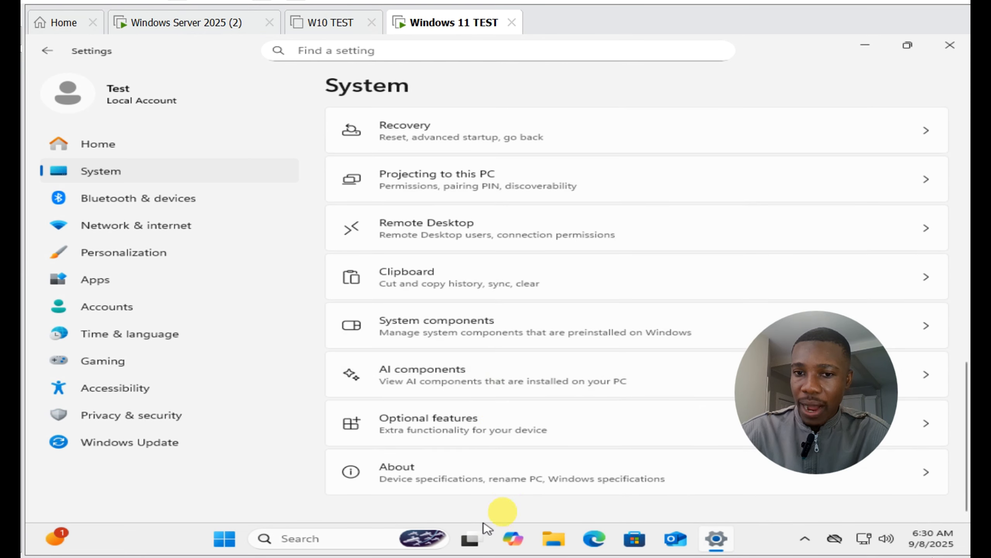
left_click(510, 472)
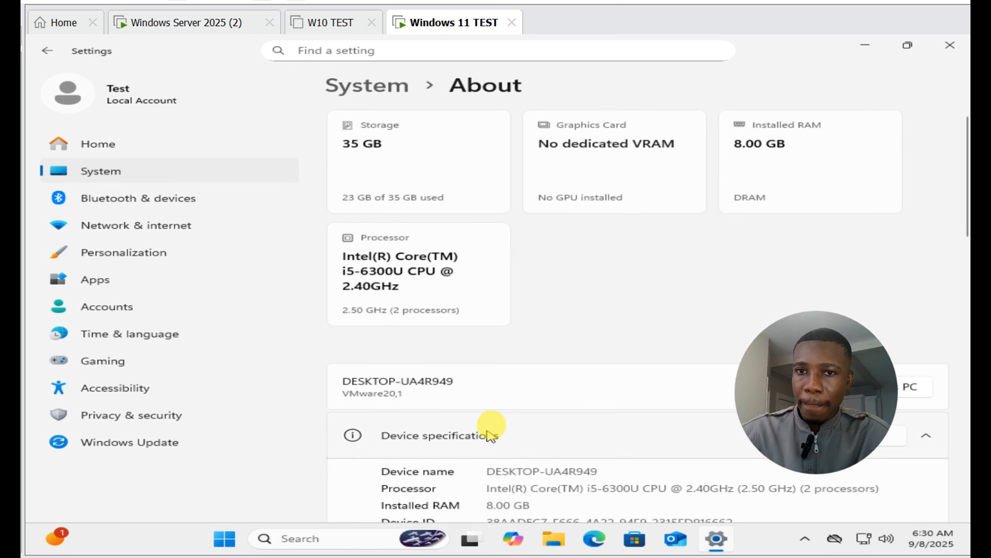
scroll(572, 419, "down", 1)
scroll(573, 419, "down", 10)
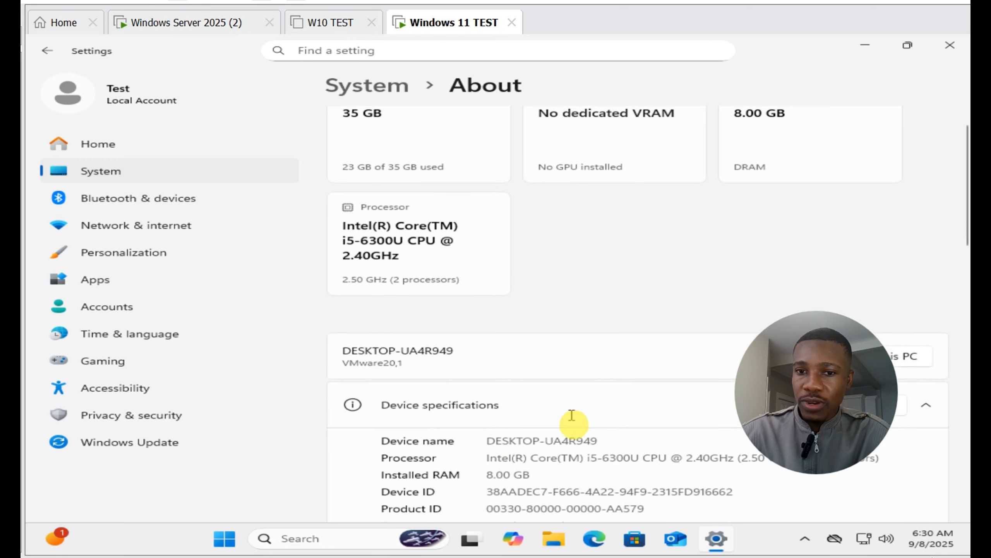
scroll(568, 421, "down", 2)
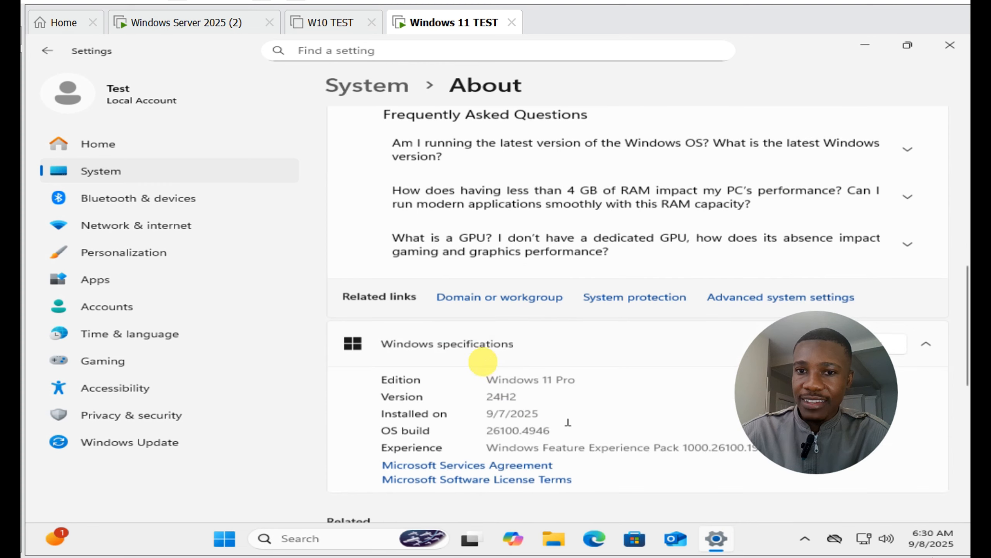
left_click(488, 308)
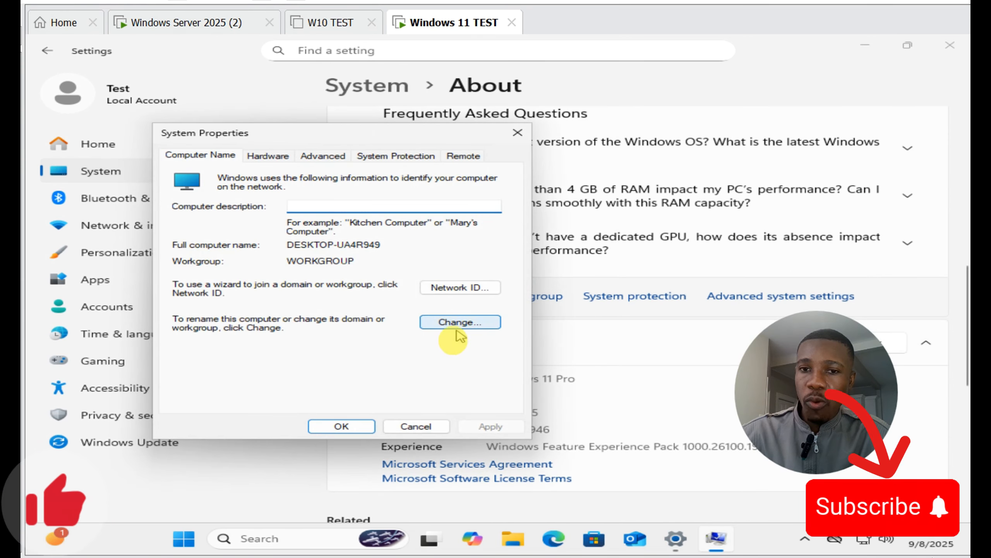
left_click(454, 322)
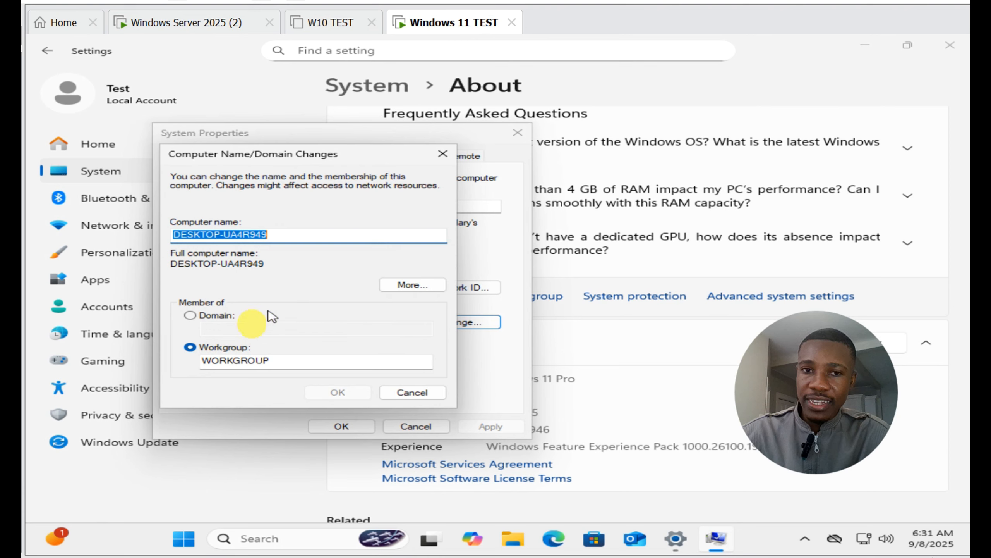
Step: Choose Domain as the client's membership type and set the computer name to IT-PC001
left_click(190, 317)
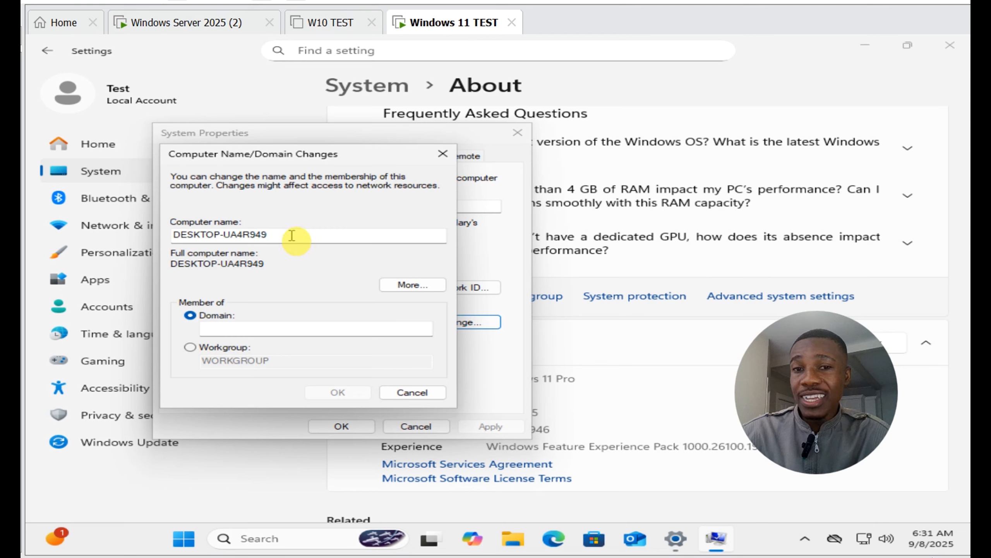
left_click_drag(292, 235, 125, 245)
key("BackSpace")
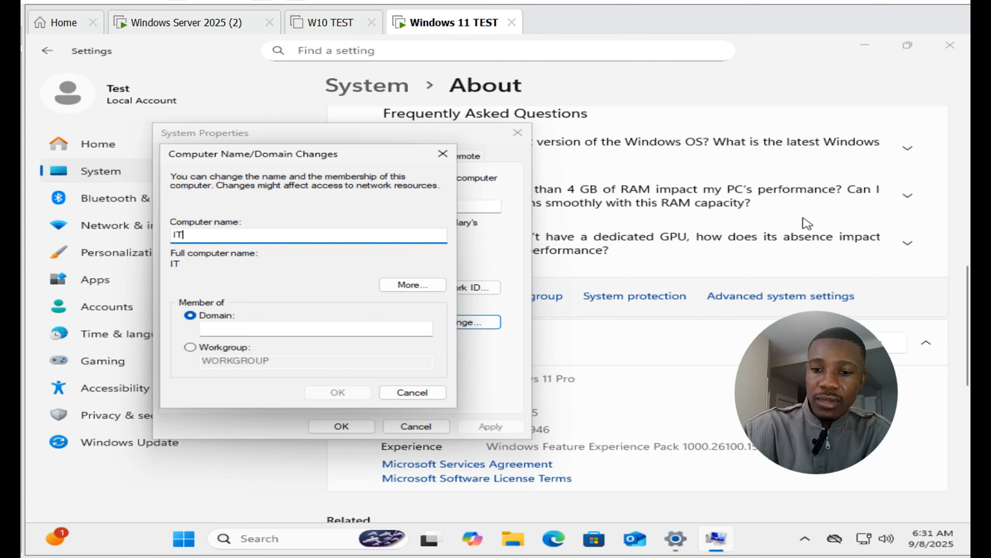
type("IT-PC001")
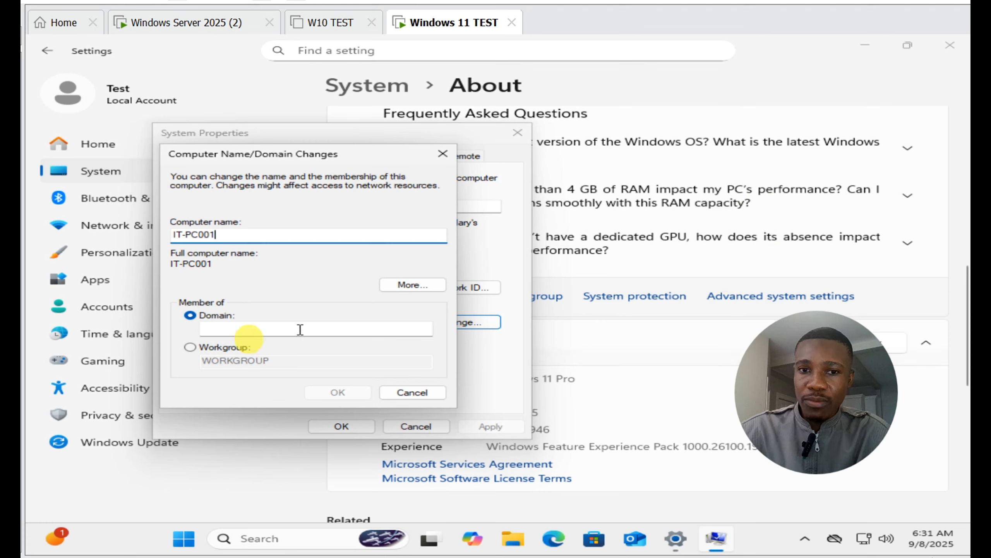
Step: Check the domain name on the Windows Server 2025 (2) machine, enter paulubahtech.local as the client's domain and submit the change
left_click(225, 331)
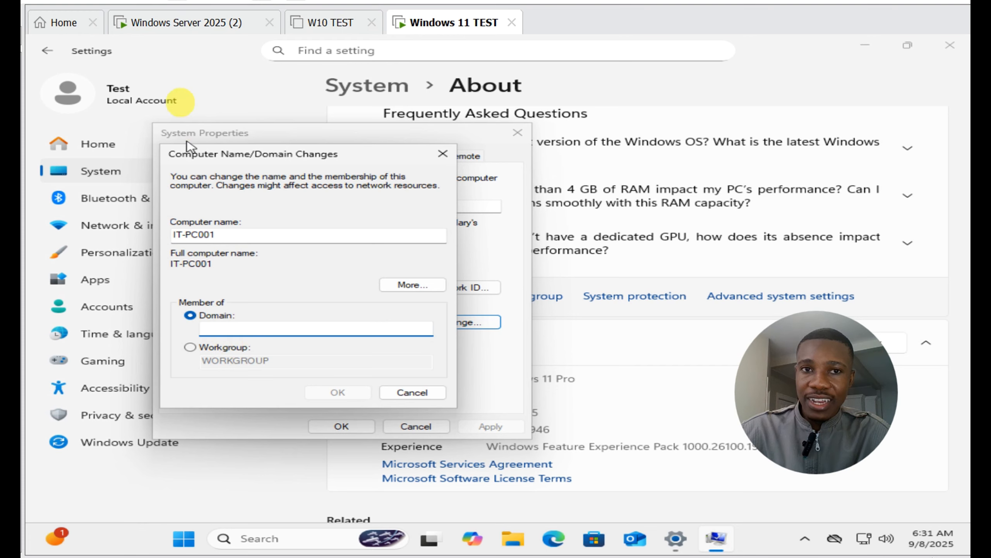
left_click(190, 35)
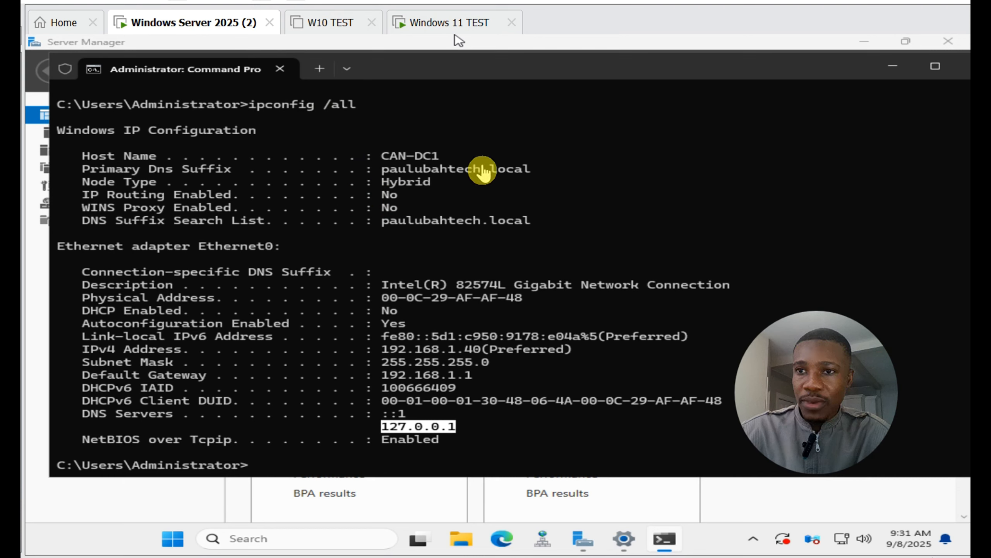
left_click(460, 33)
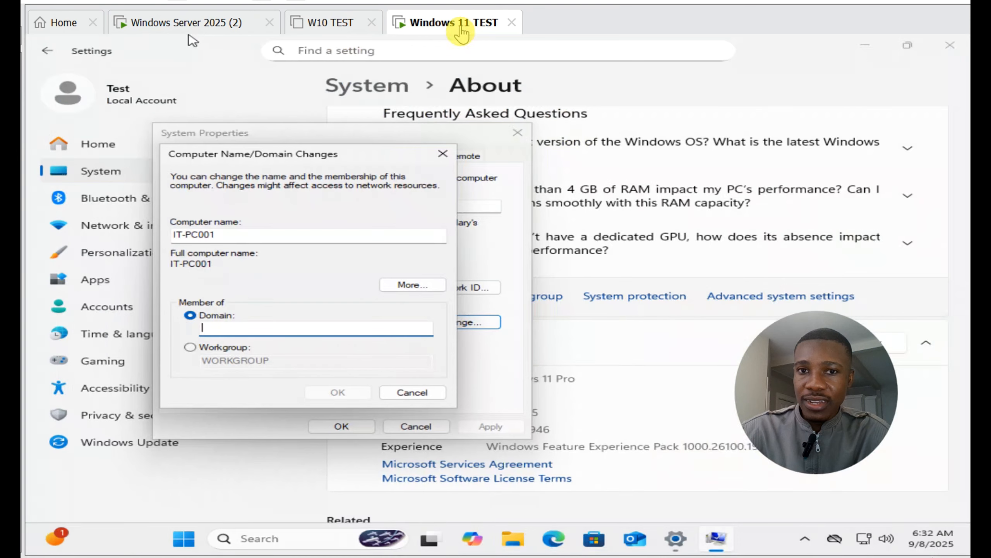
type("paulubahtech.local")
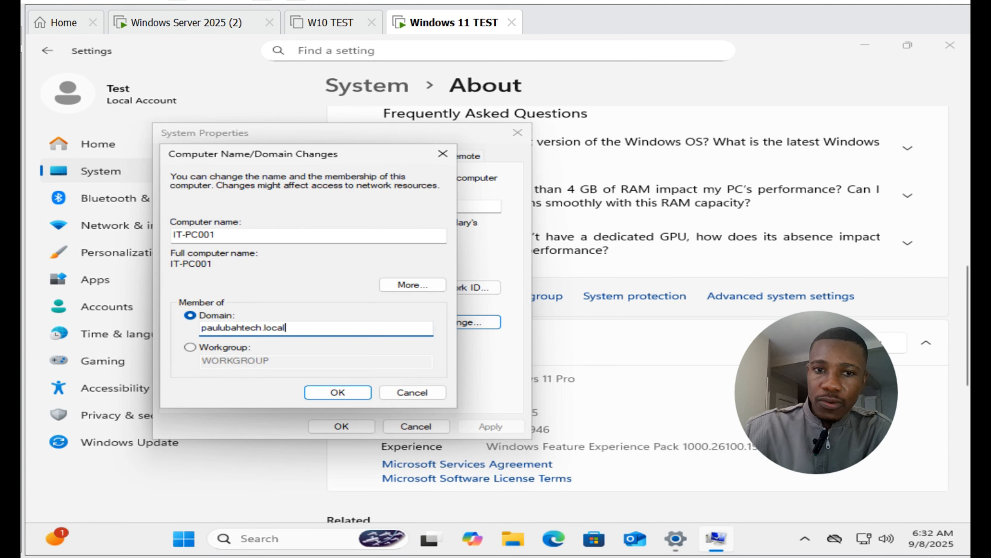
left_click(356, 396)
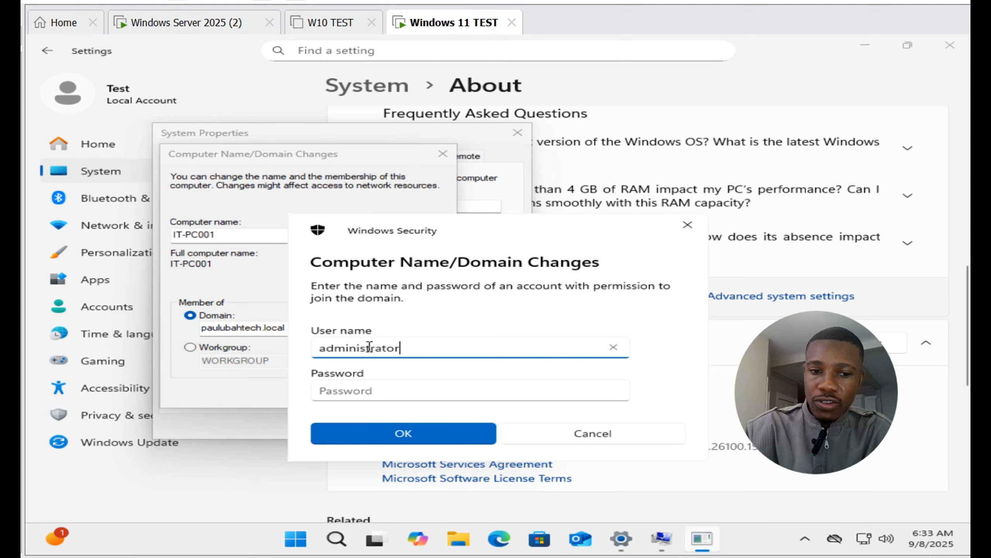
Step: Authorize the domain join with the administrator user name and the account password
key("Tab")
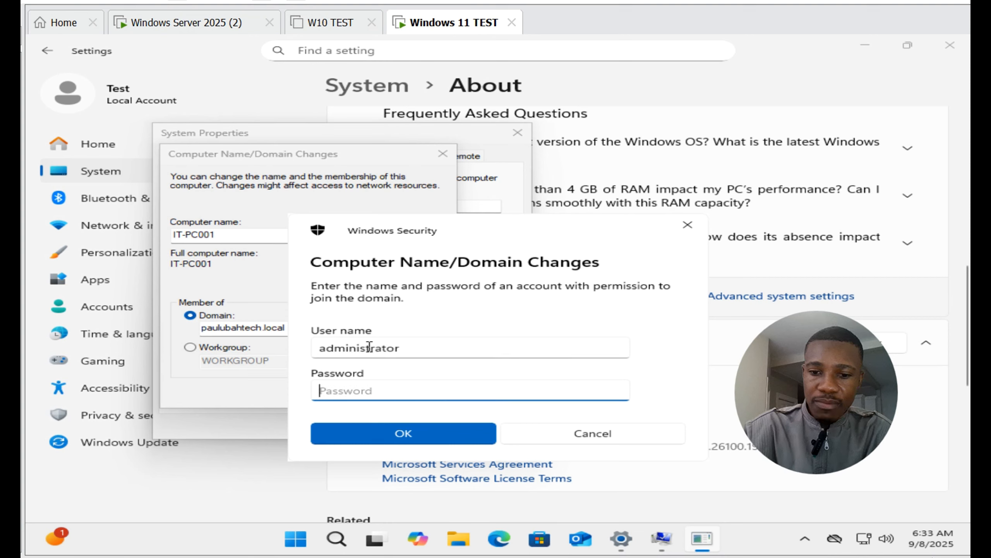
type("•••••••••••••")
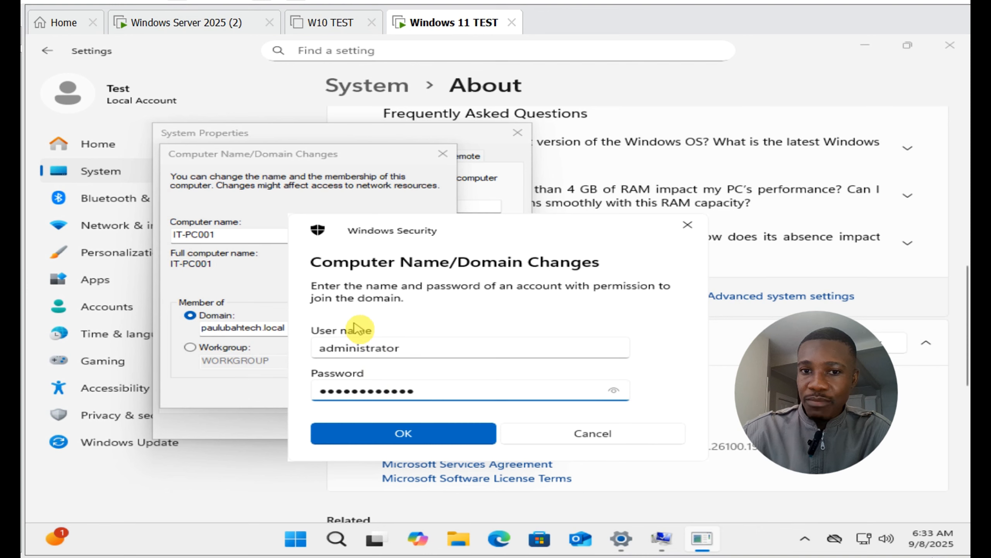
left_click(411, 439)
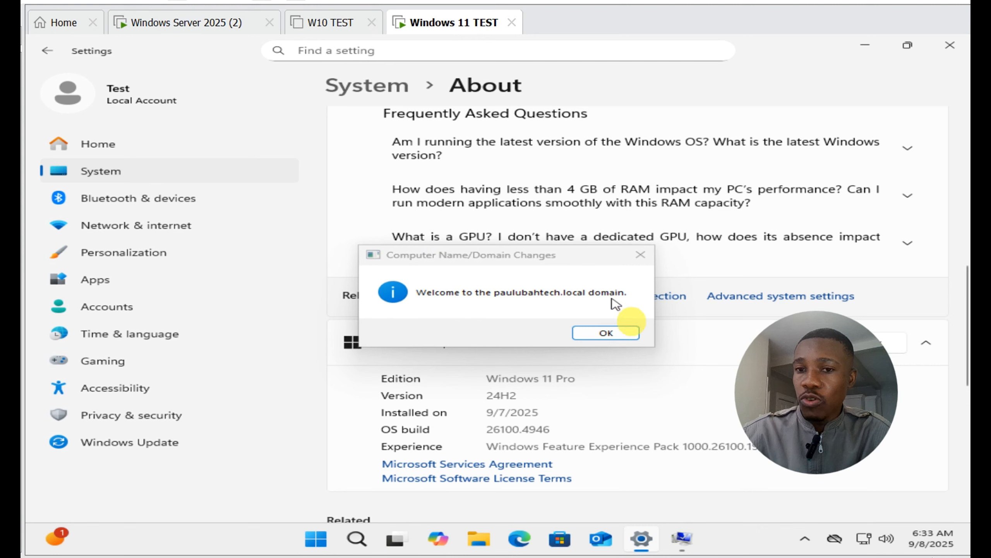
Step: Acknowledge the domain join and restart messages, close System Properties and restart the client immediately
left_click(615, 338)
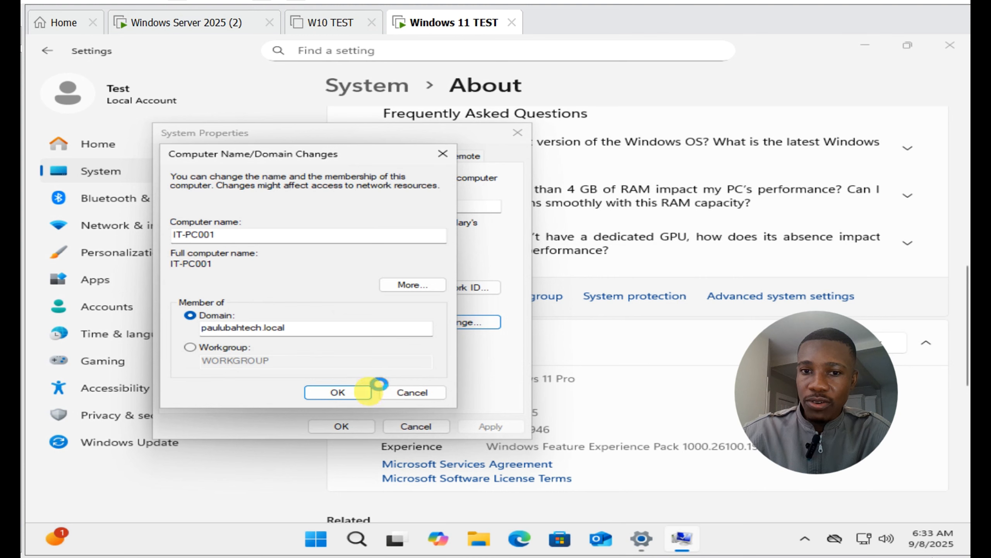
left_click(343, 390)
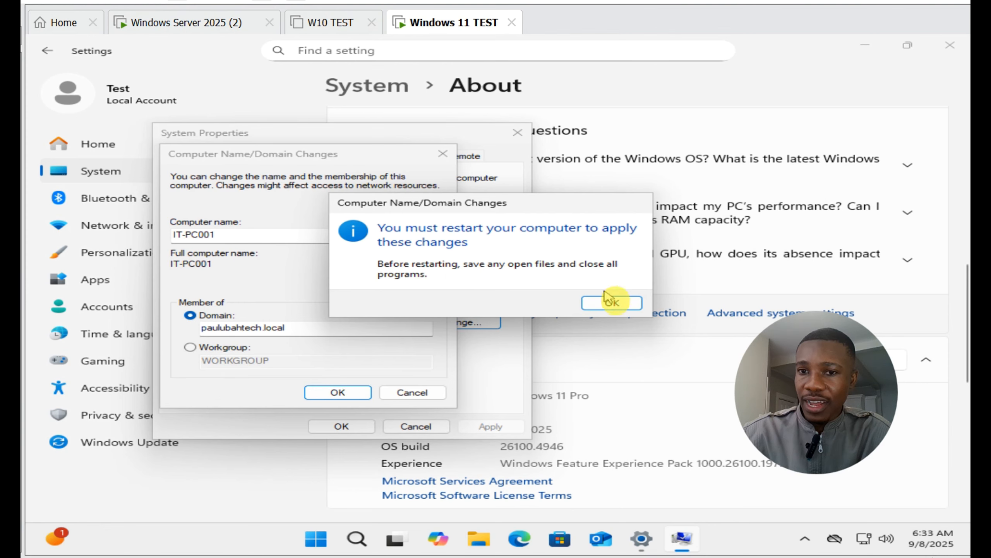
left_click(613, 305)
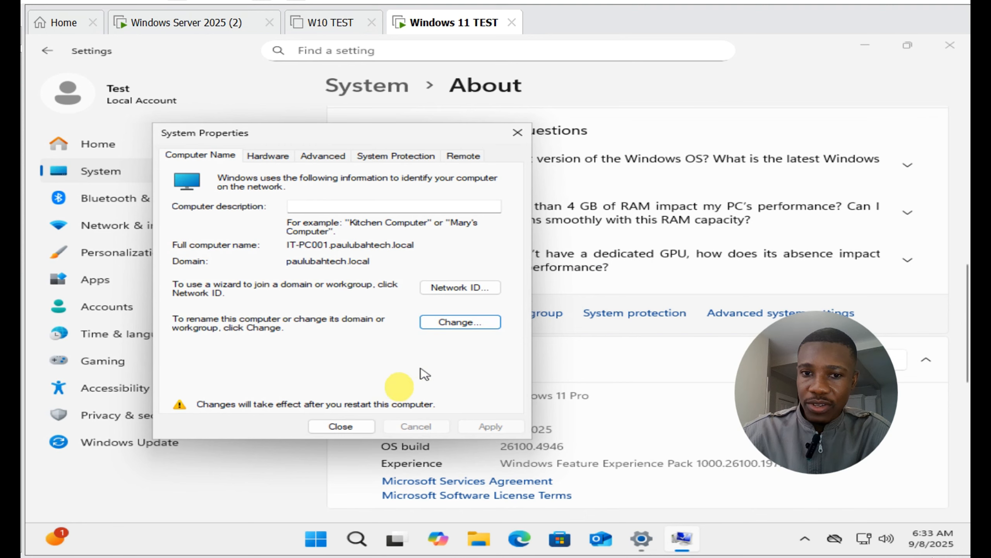
left_click(350, 427)
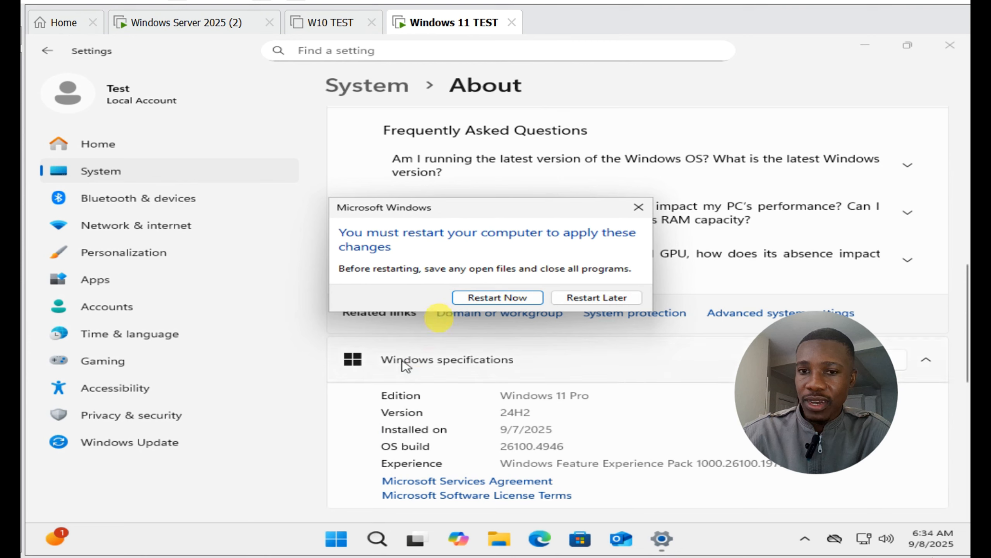
left_click(512, 300)
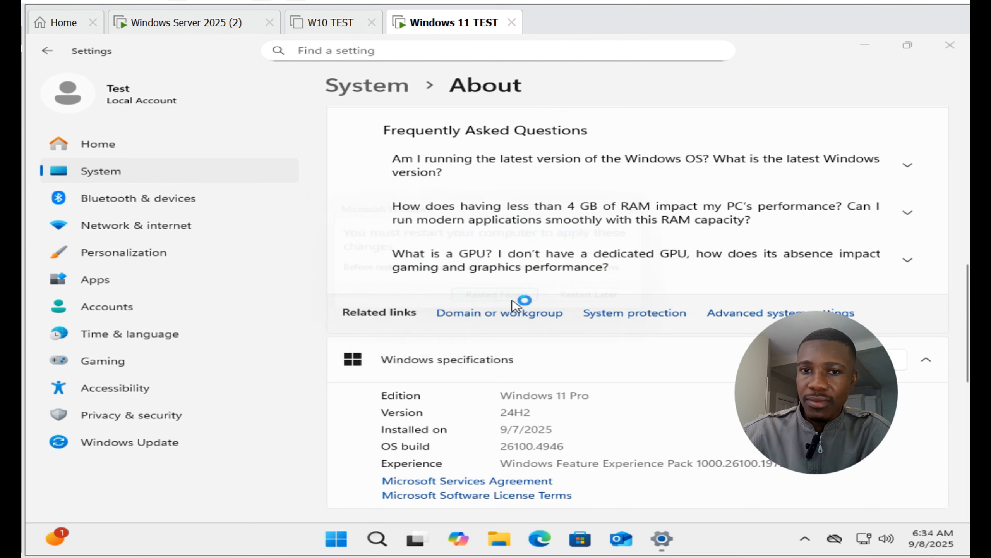
left_click(494, 297)
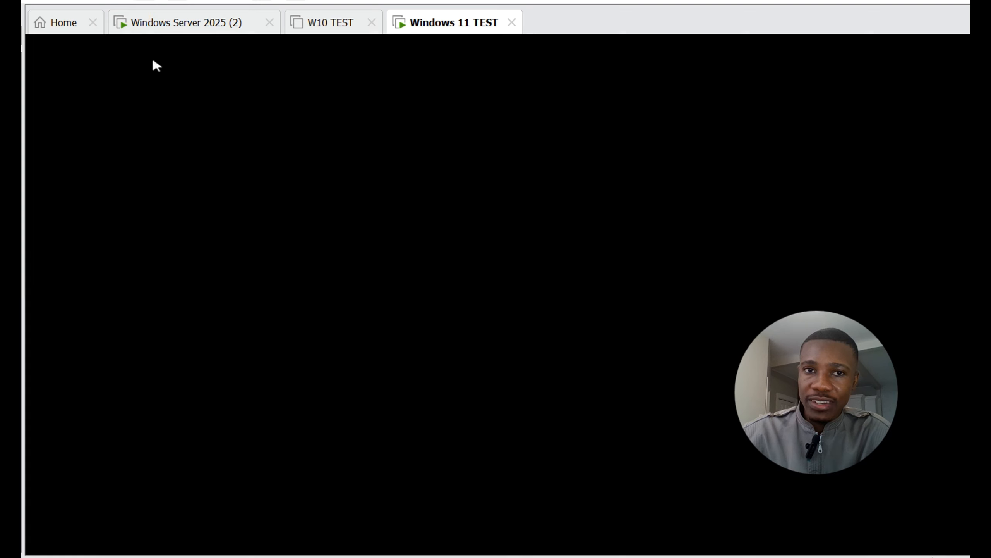
Step: Switch to the Windows Server 2025 (2) machine and close its Command Prompt window
left_click(166, 22)
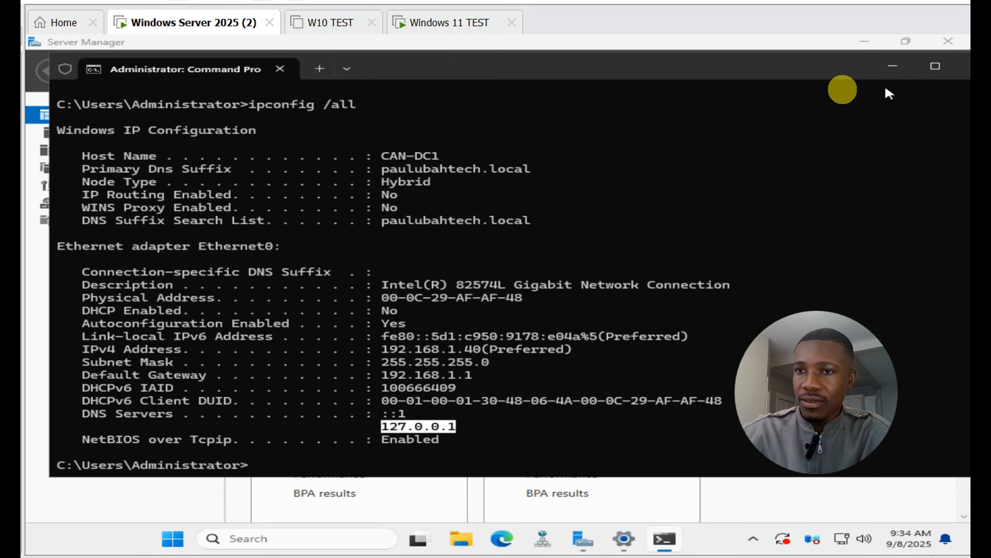
left_click_drag(806, 72, 734, 80)
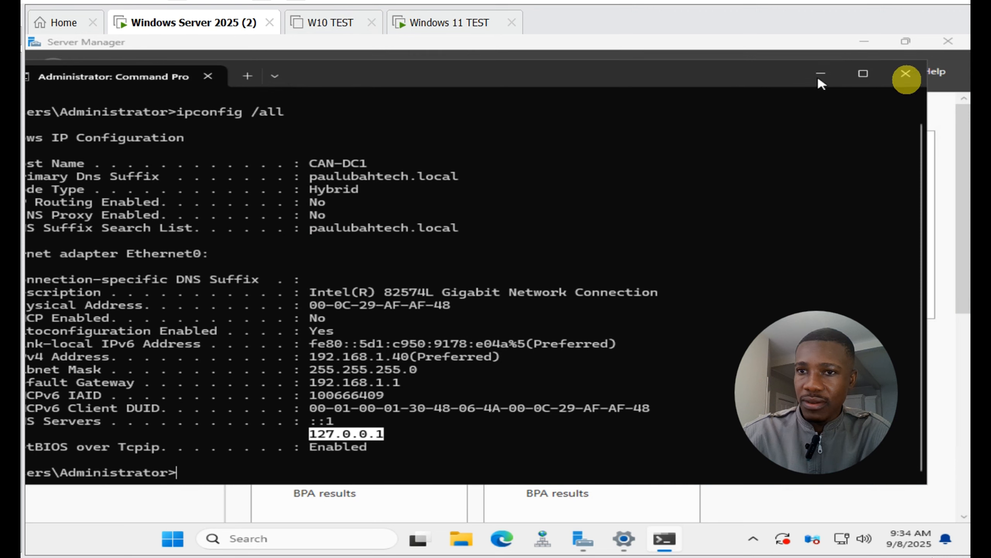
left_click(905, 75)
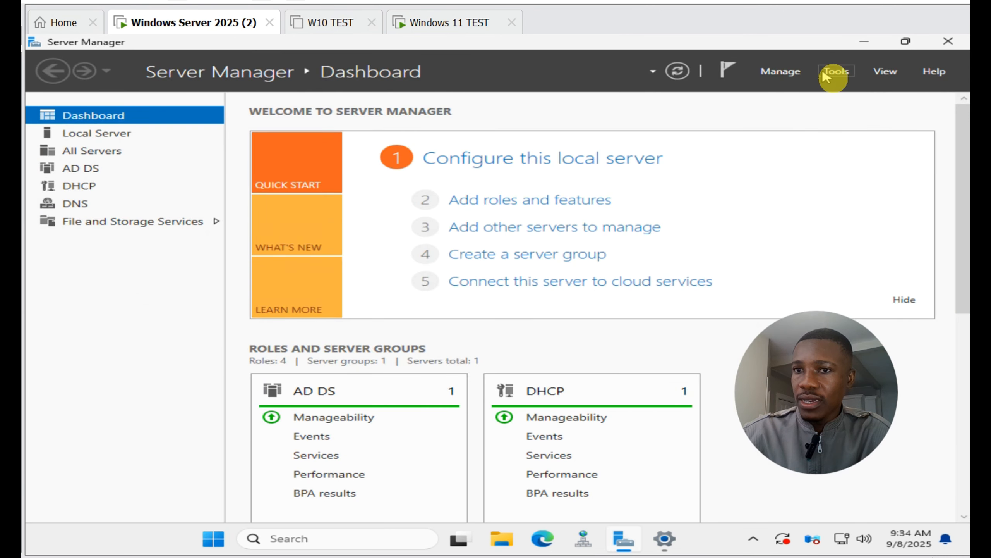
Step: Open Active Directory Users and Computers from Server Manager and view the Computers container under paulubahtech.local
left_click(832, 76)
left_click(832, 75)
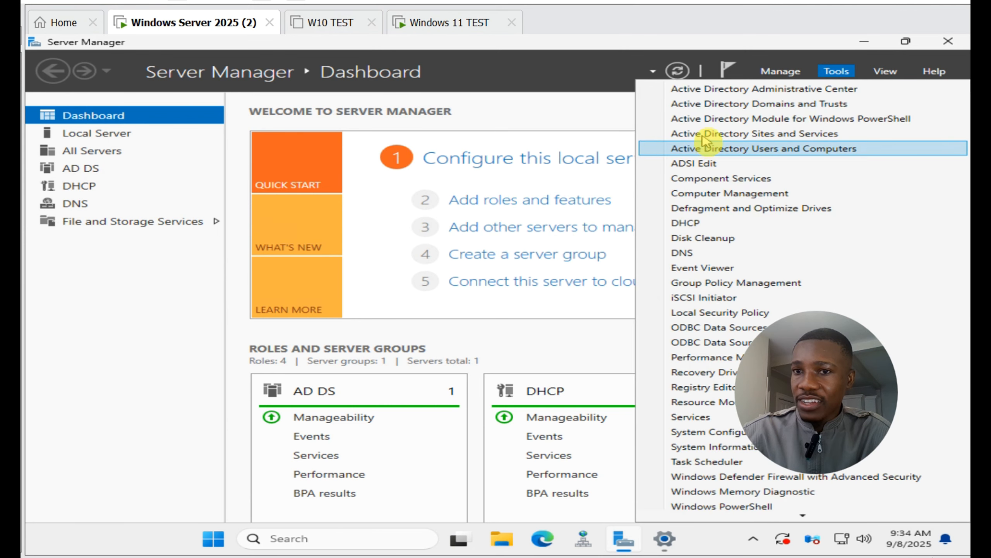
left_click(709, 150)
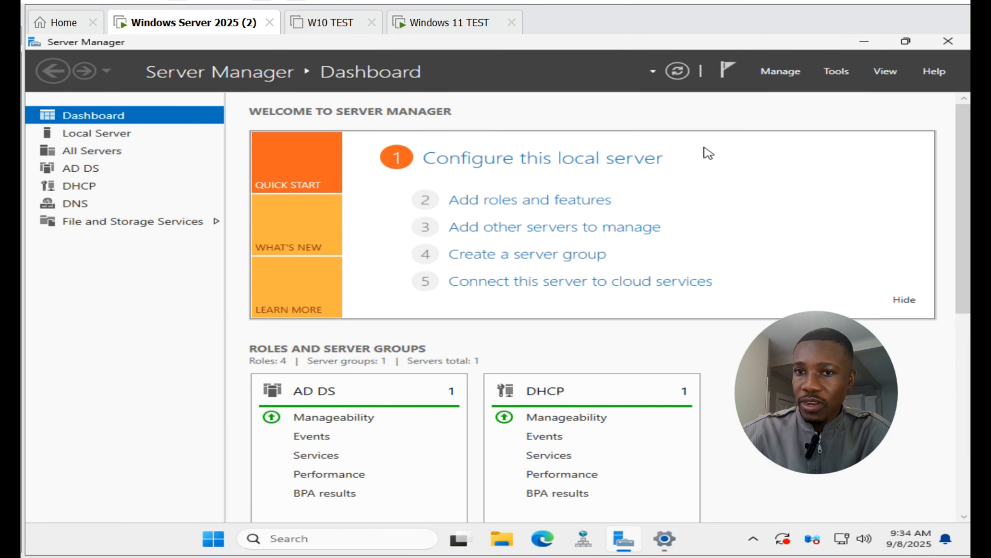
left_click(708, 153)
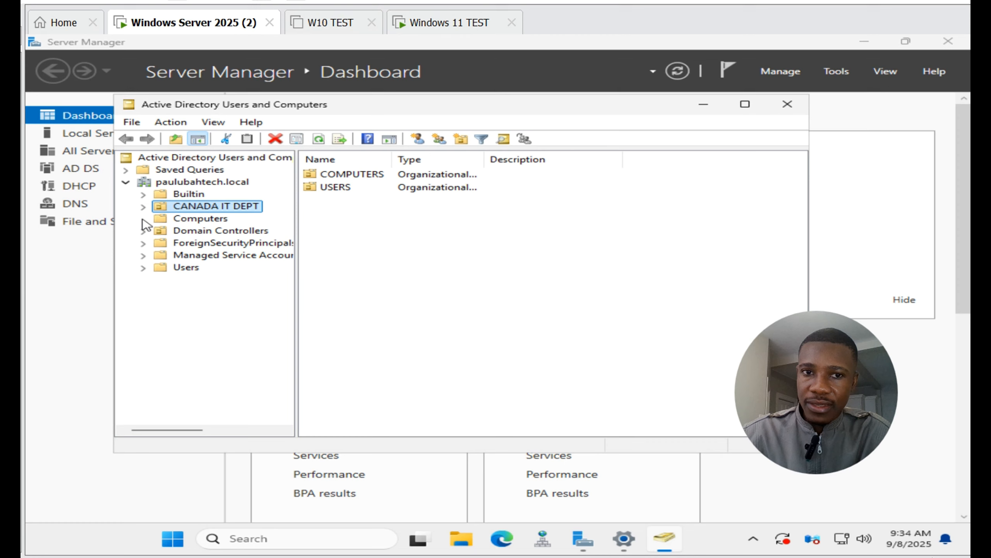
left_click(195, 220)
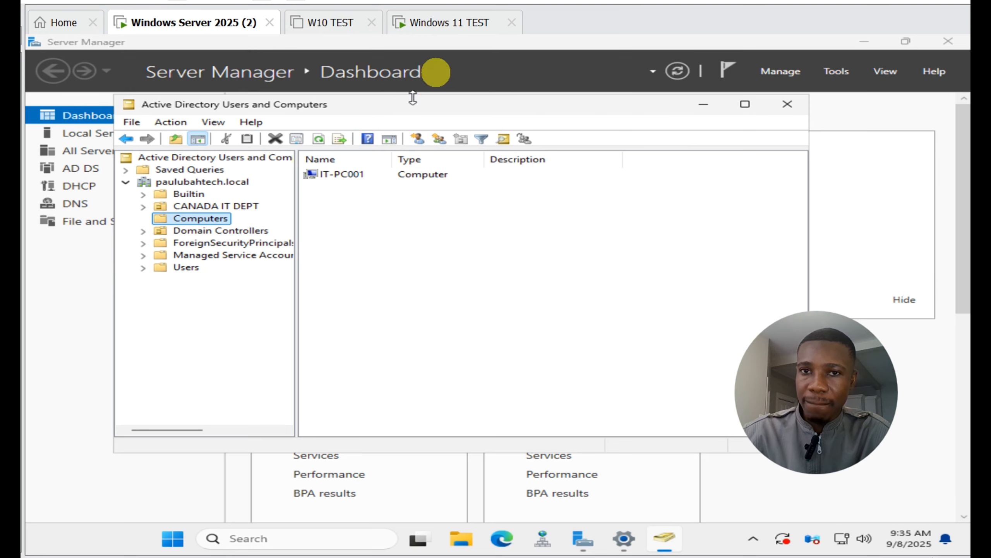
Step: Check the restart of the Windows 11 TEST client and choose Other user on its sign-in screen
left_click(451, 37)
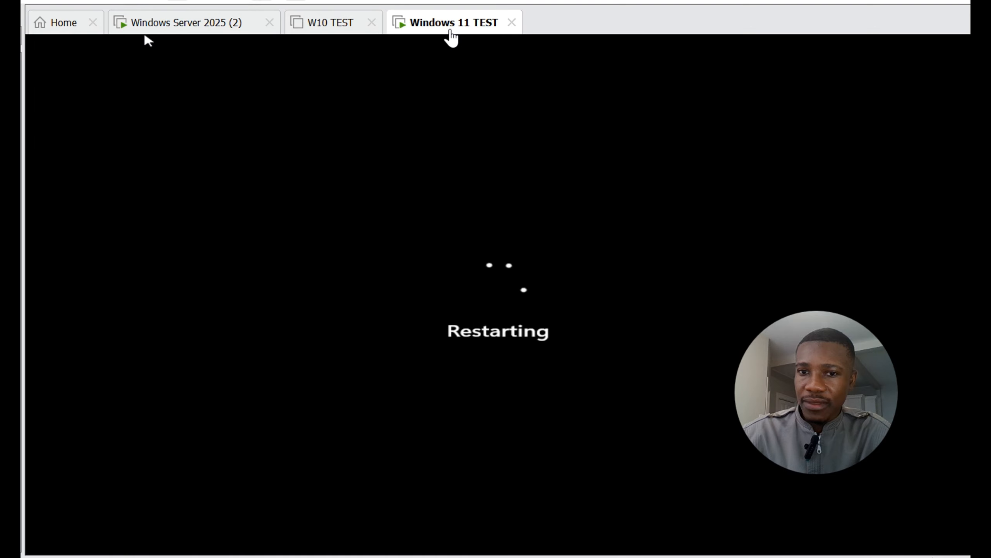
left_click(191, 28)
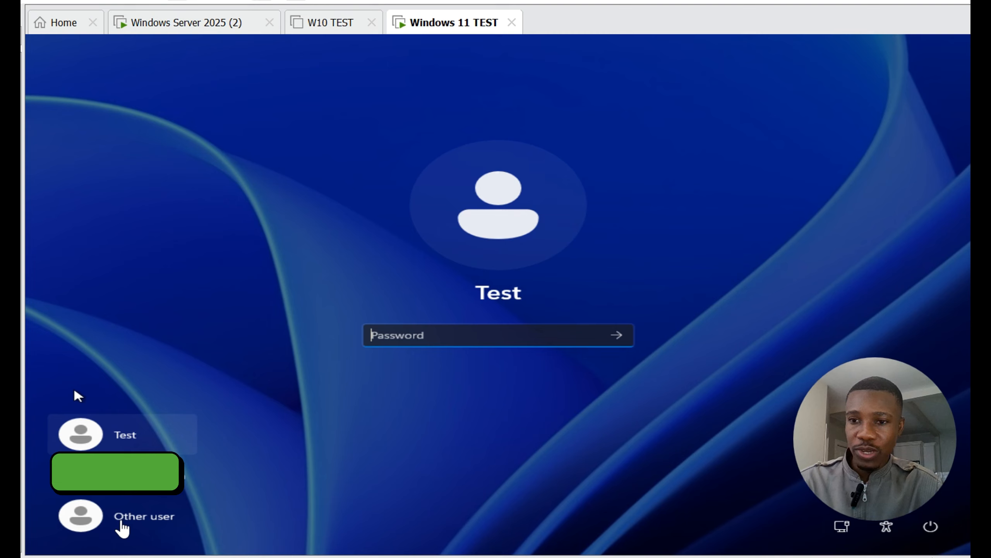
left_click(133, 522)
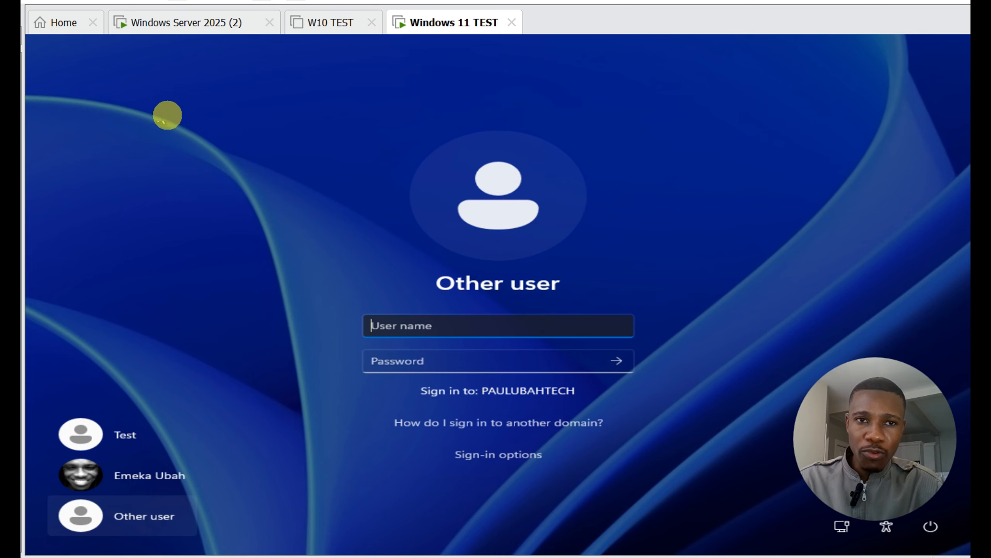
Step: Look up the domain accounts in the USERS unit of CANADA IT DEPT on the Windows Server 2025 (2) machine
left_click(190, 24)
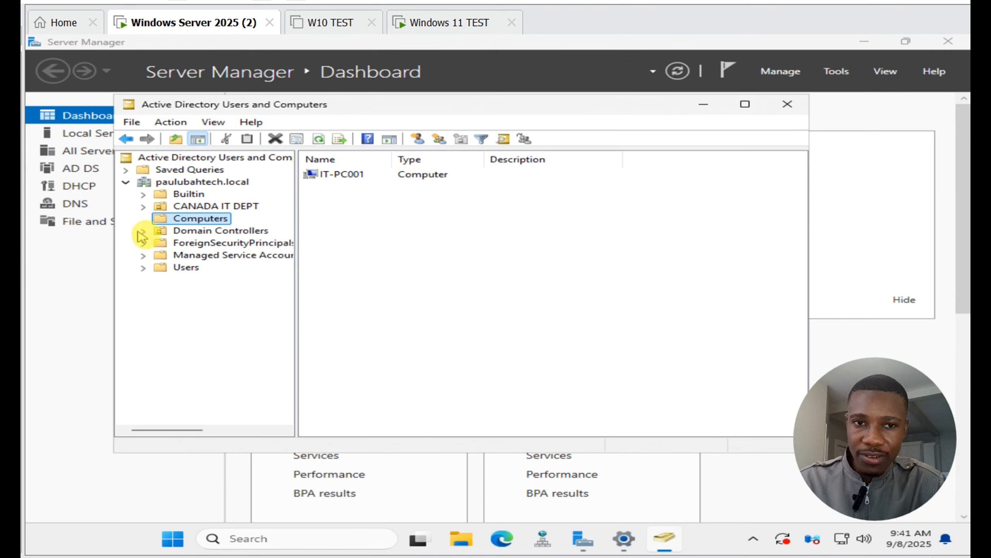
left_click(143, 206)
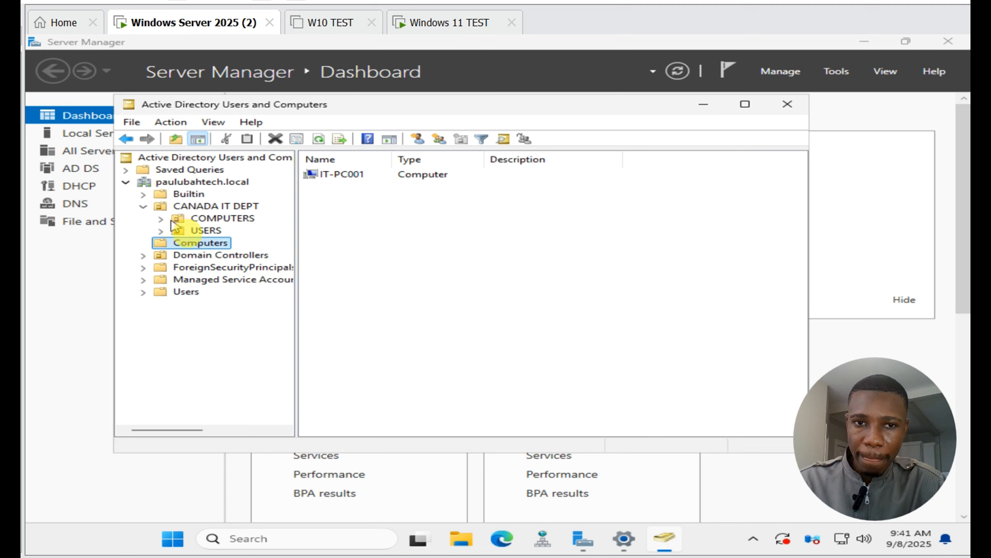
left_click(206, 231)
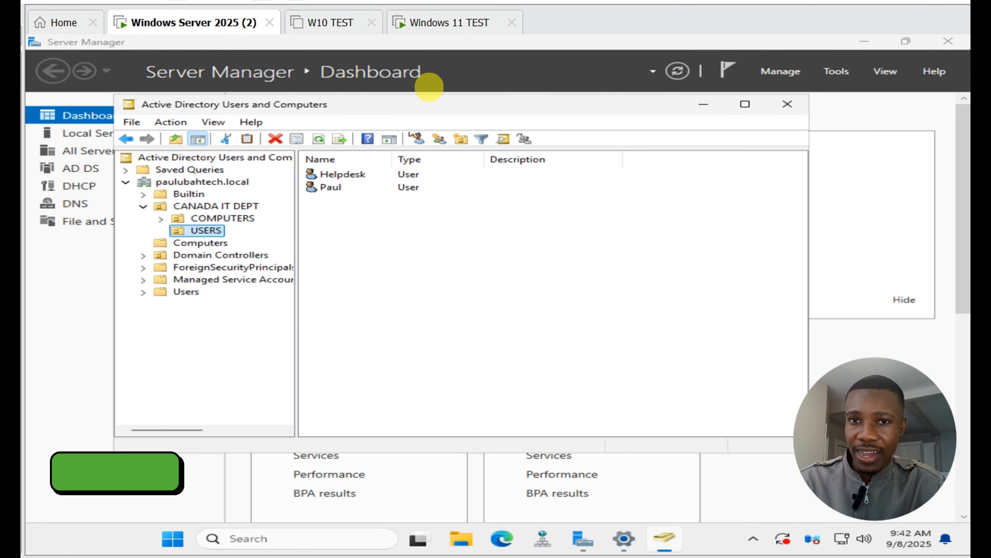
Step: Sign in to the Windows 11 TEST client's PAULUBAHTECH domain with the user name helpdesk and the account password
left_click(436, 25)
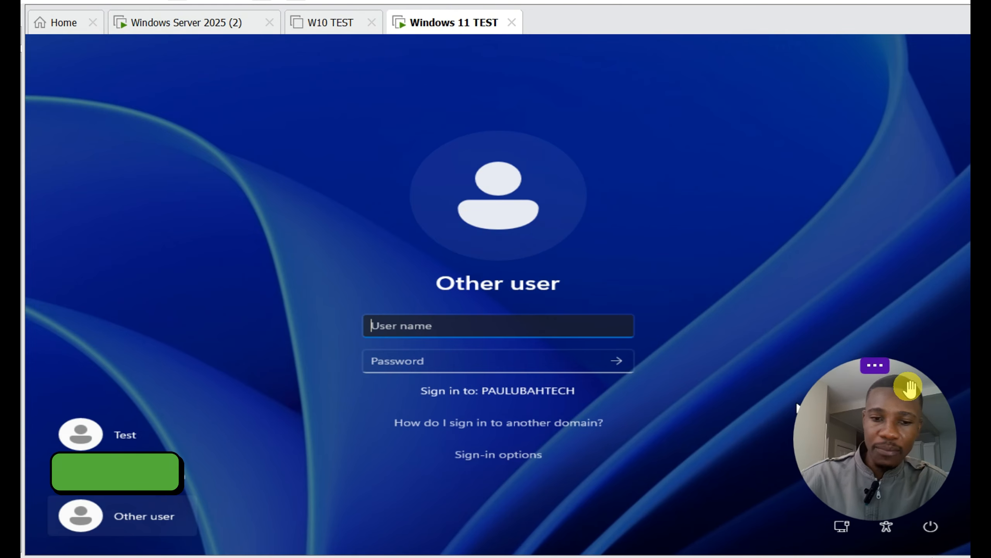
type("helpdesk")
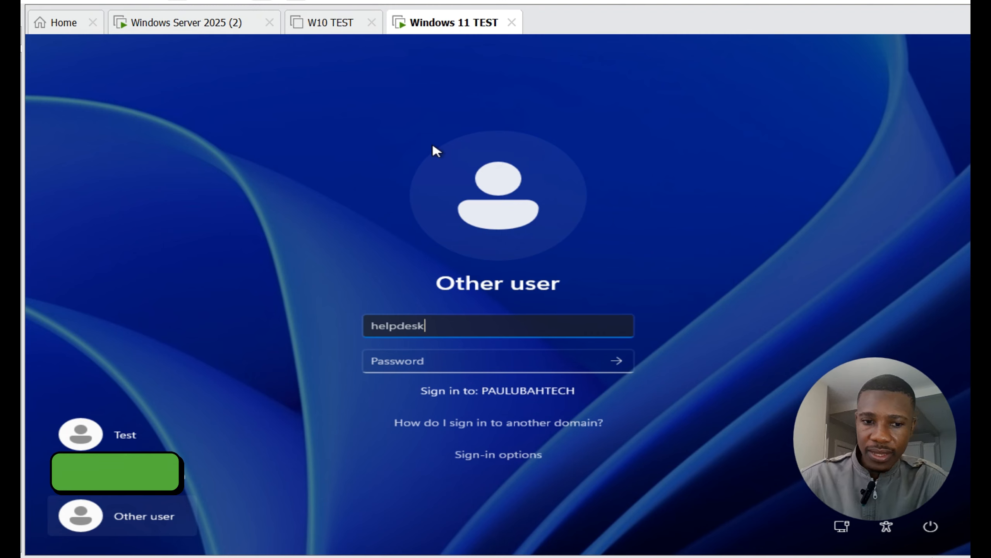
key("Tab")
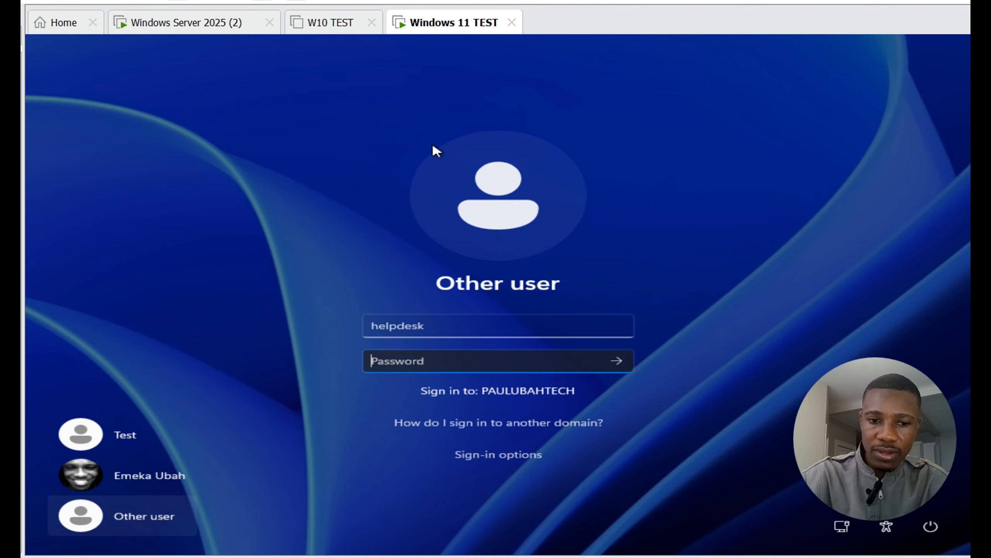
type("••••")
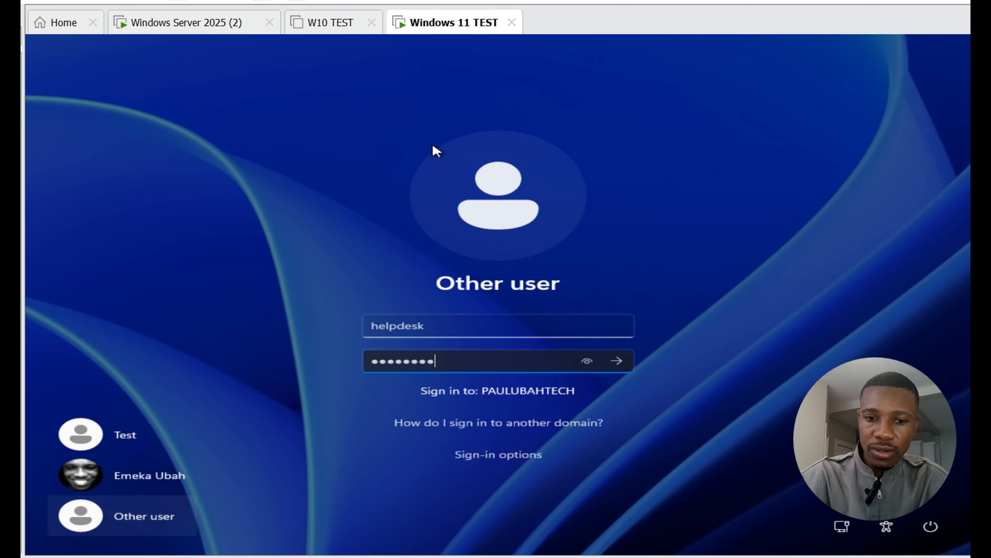
left_click(473, 134)
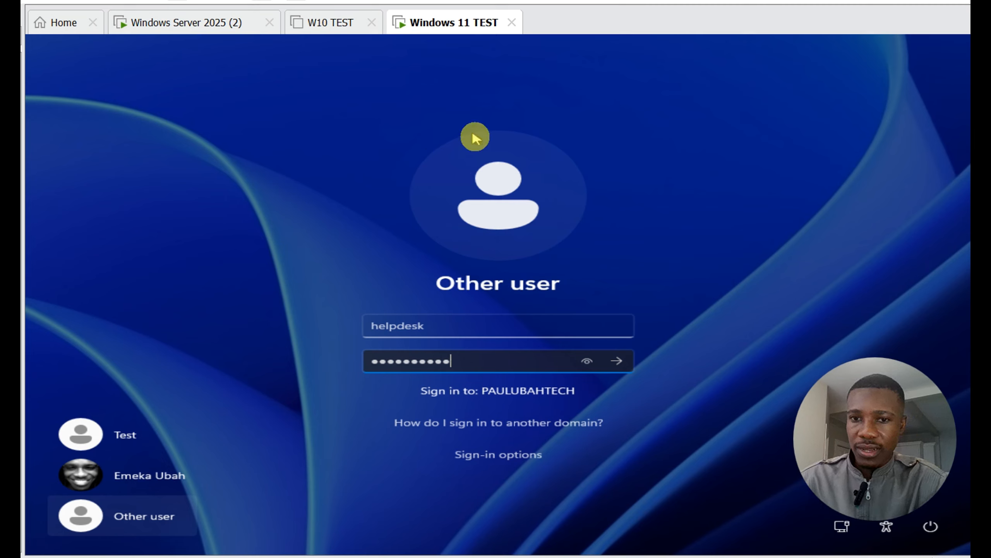
key("Return")
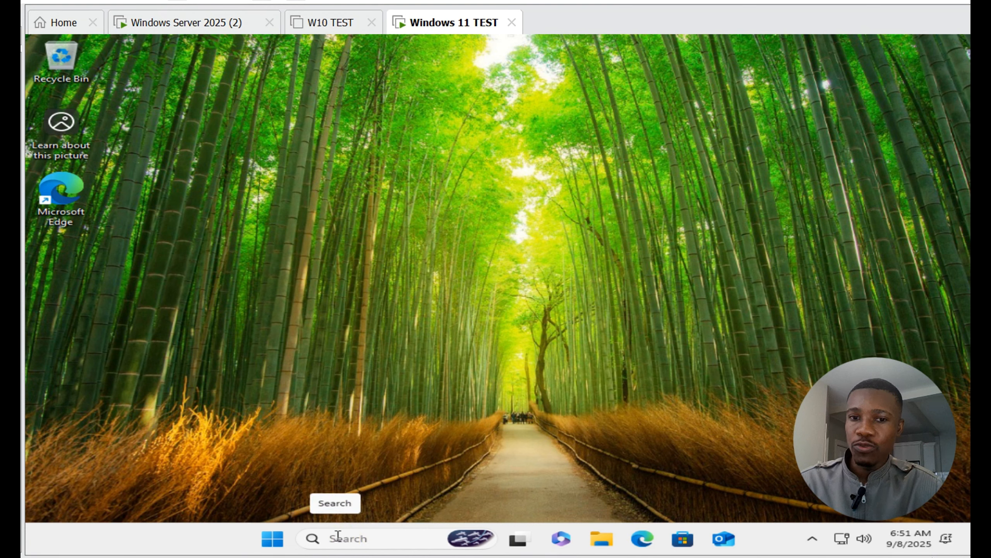
Step: Check the signed-in account in the client's Accounts settings and revisit the Active Directory tree on the Windows Server 2025 (2) machine
left_click(272, 538)
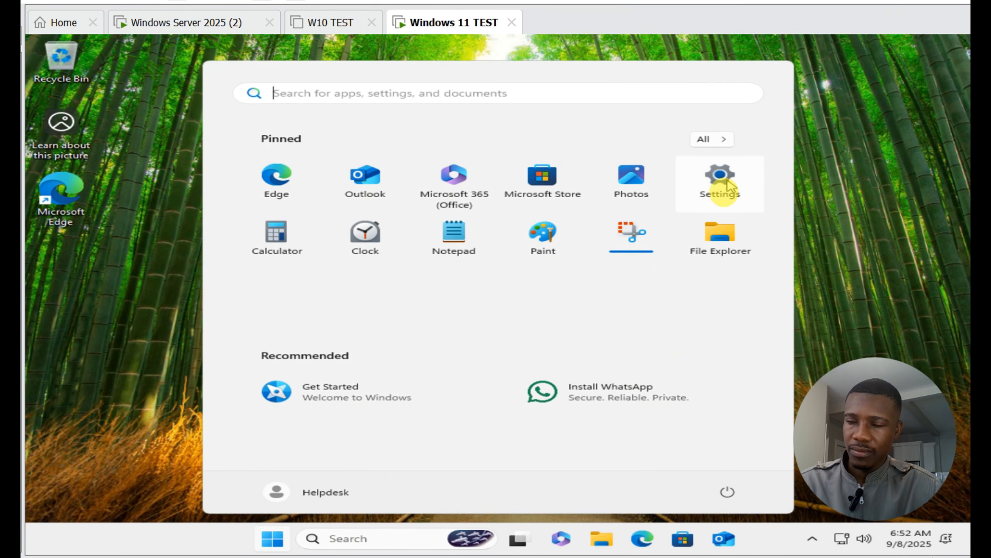
left_click(718, 192)
left_click(152, 332)
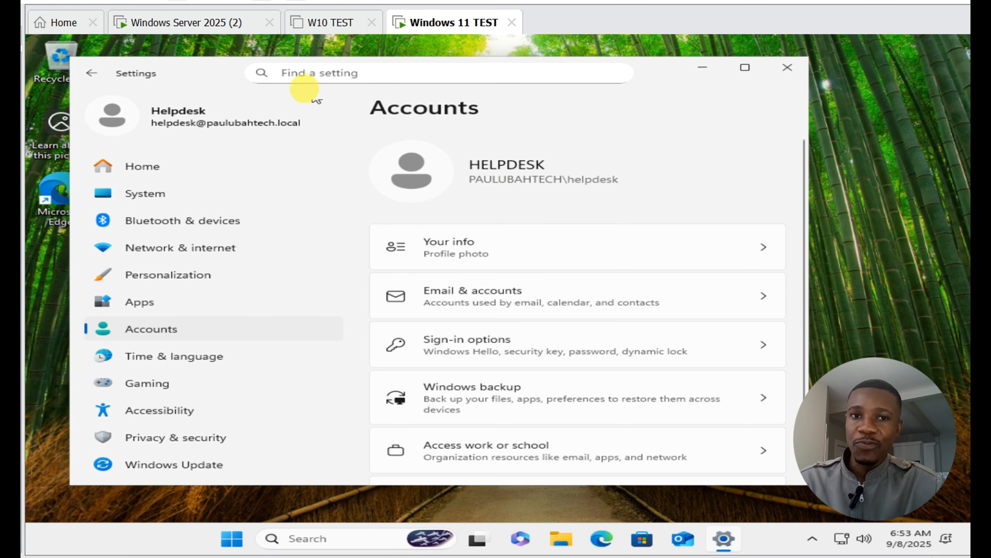
left_click(193, 24)
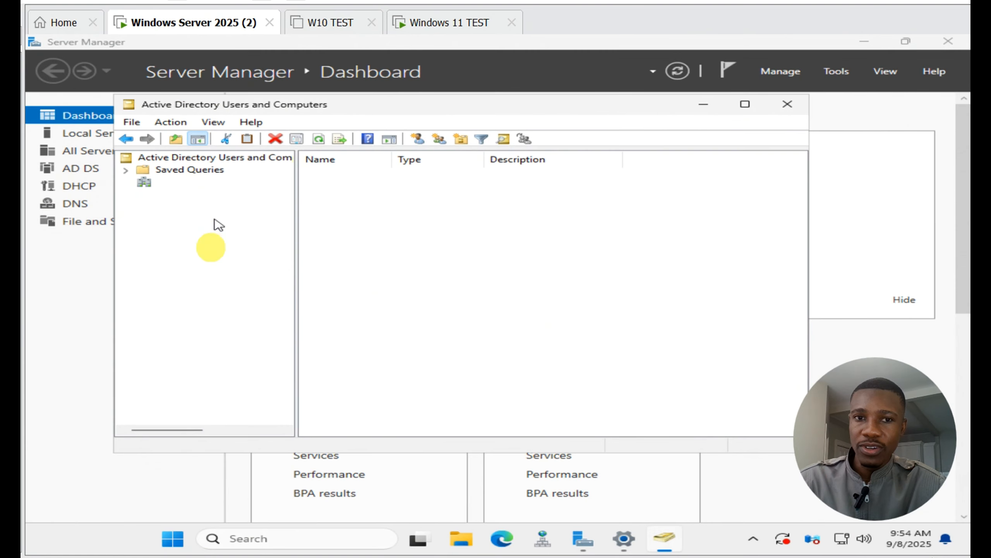
left_click(206, 243)
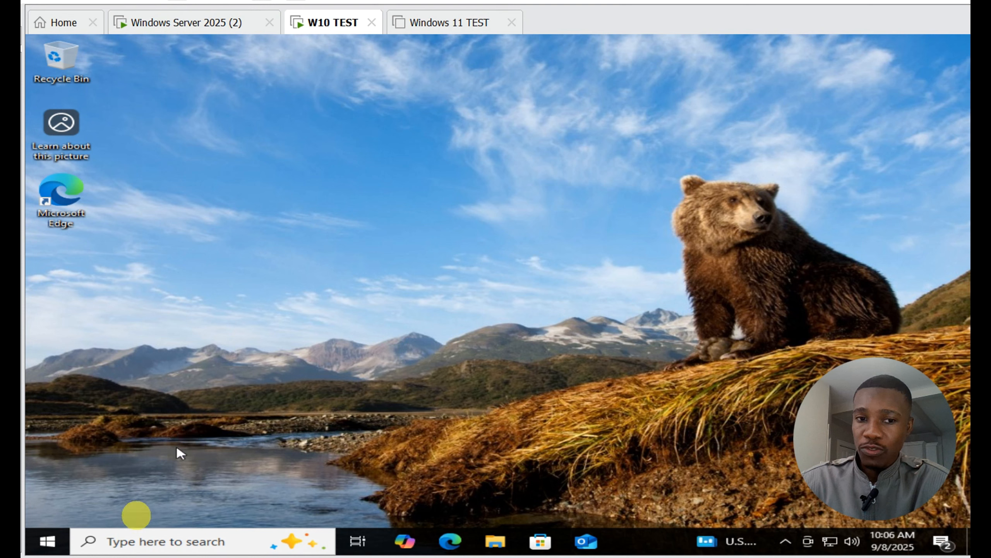
Step: Open Settings on the W10 TEST machine, and search for and launch Command Prompt
left_click(47, 541)
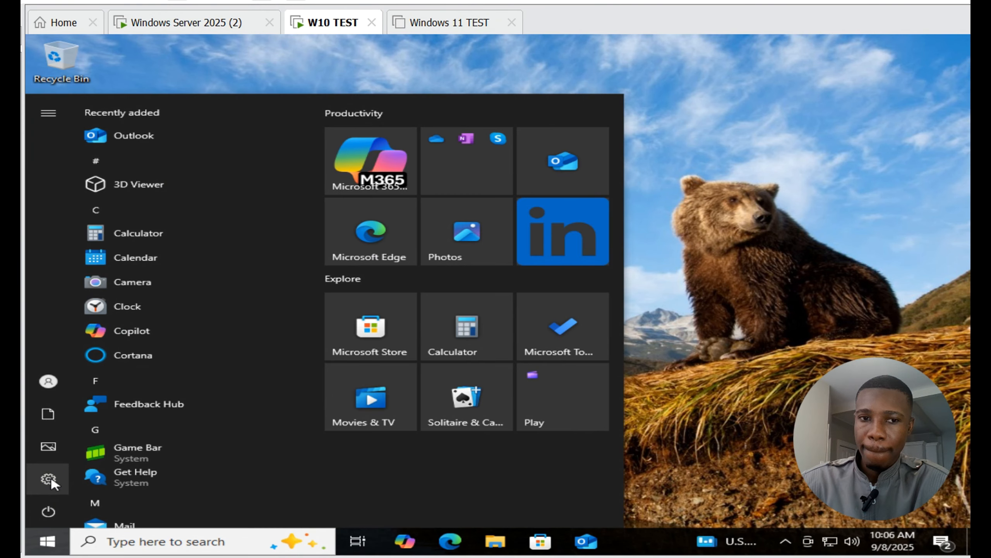
left_click(49, 479)
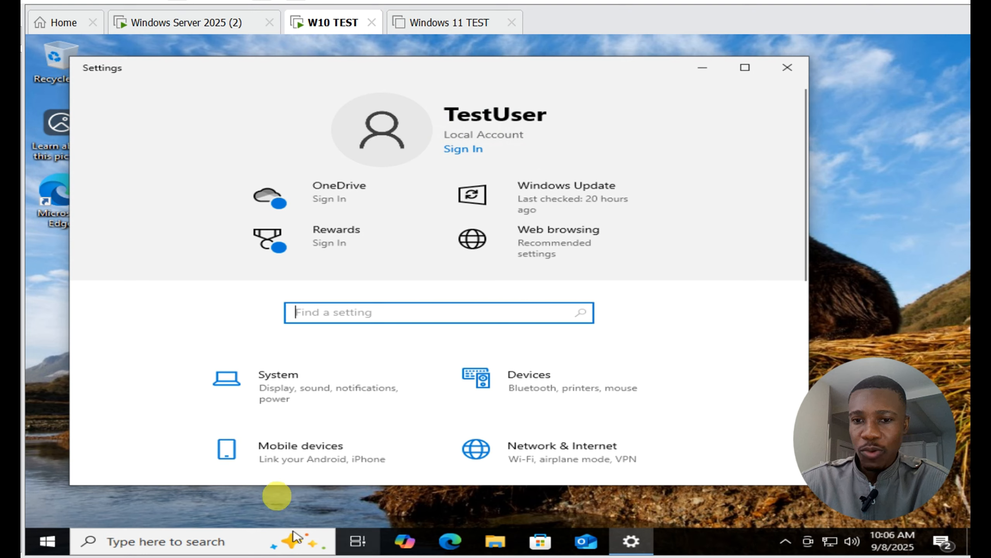
left_click(151, 533)
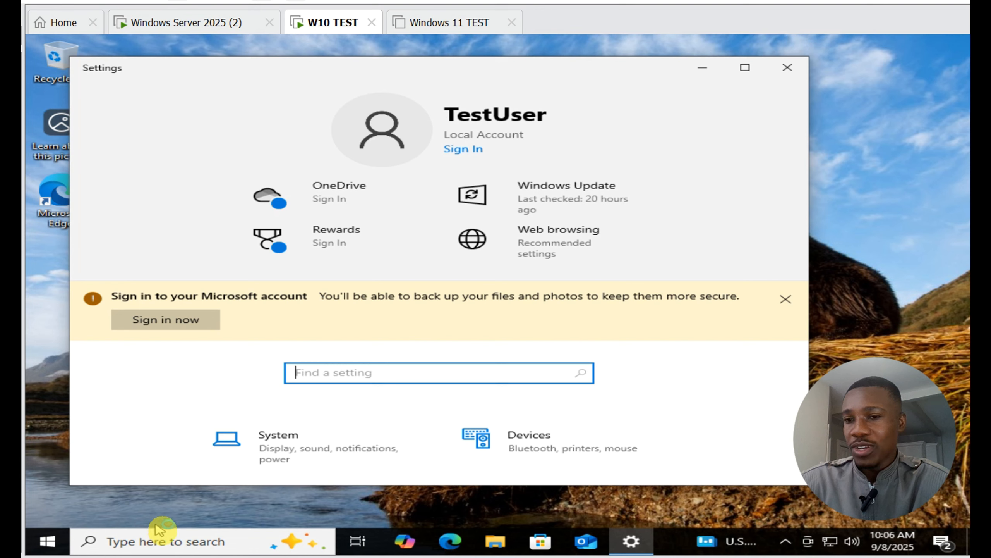
left_click(163, 530)
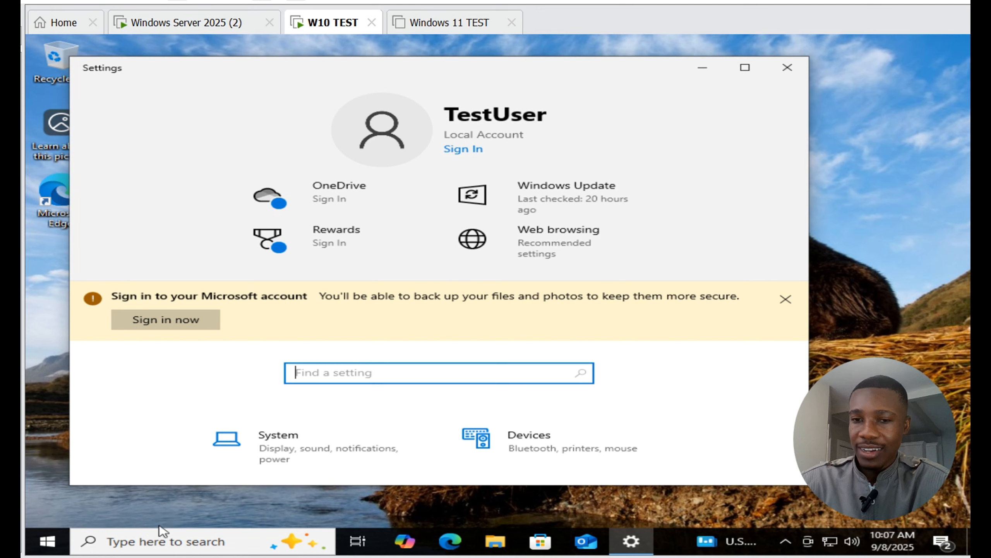
left_click(168, 549)
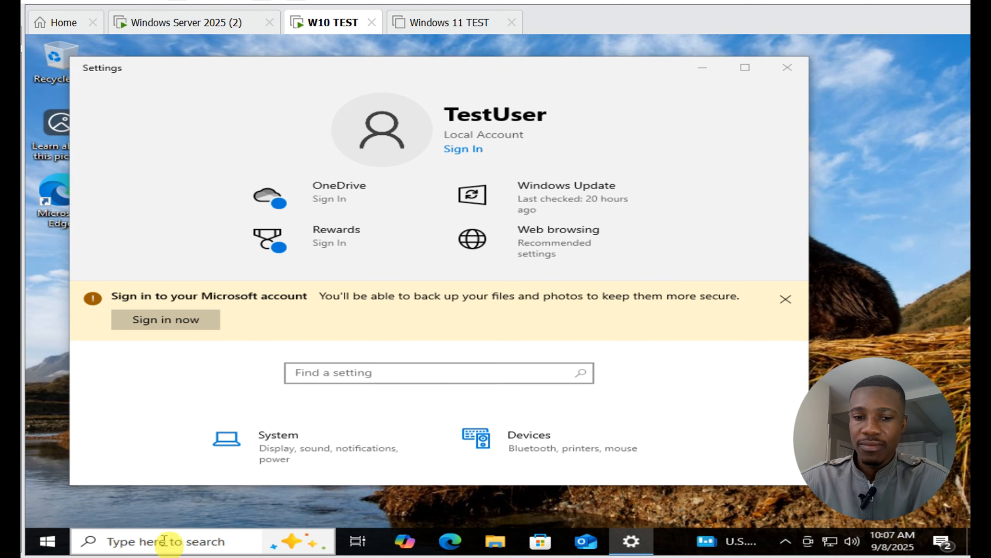
type("comm")
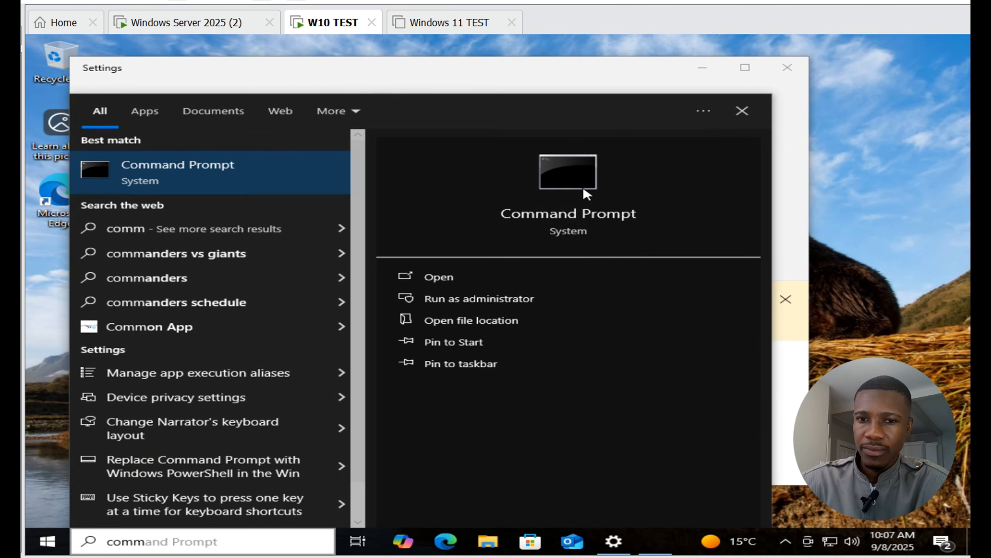
left_click(584, 188)
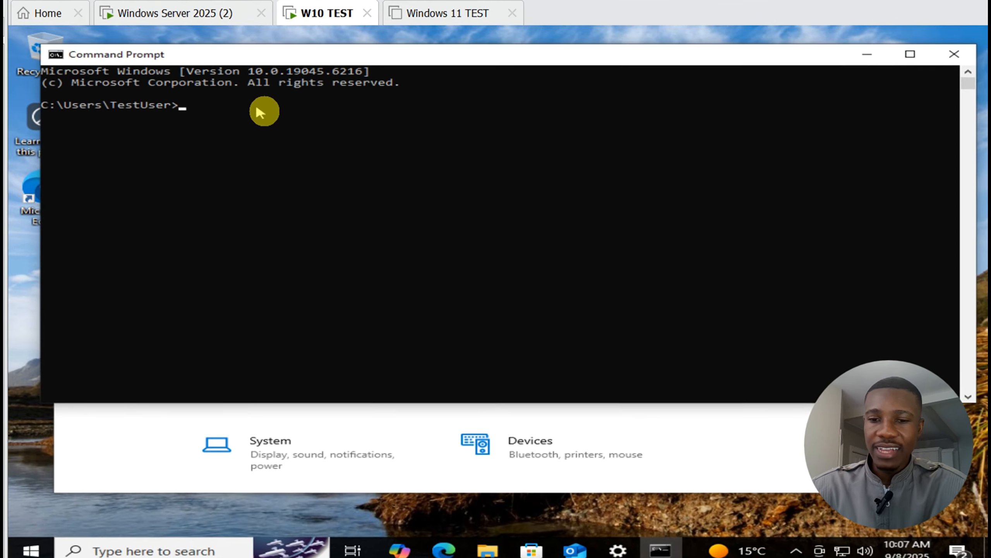
Step: Run ipconfig /all on the W10 TEST machine and examine its IPv4 address and subnet mask
type("ipcon")
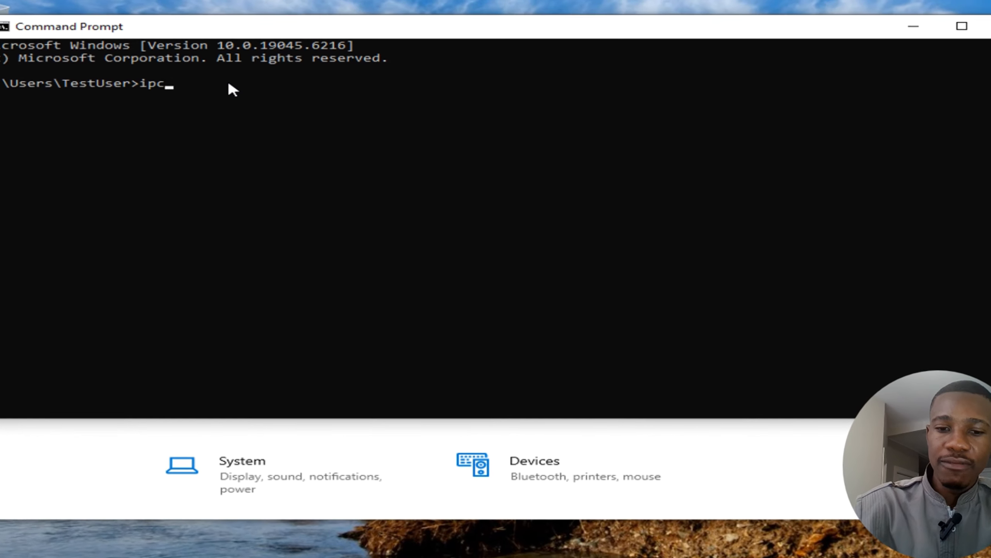
type("fig")
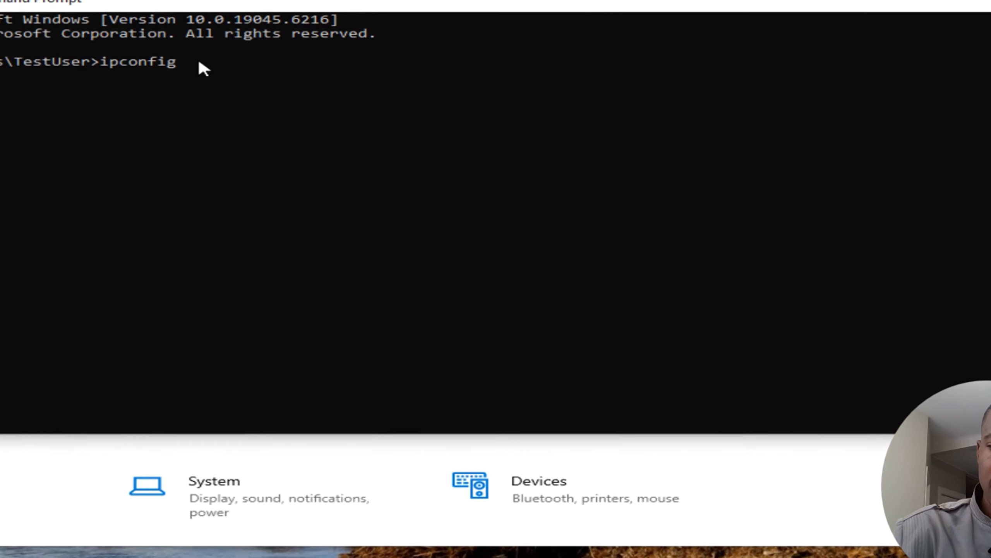
type(" /all")
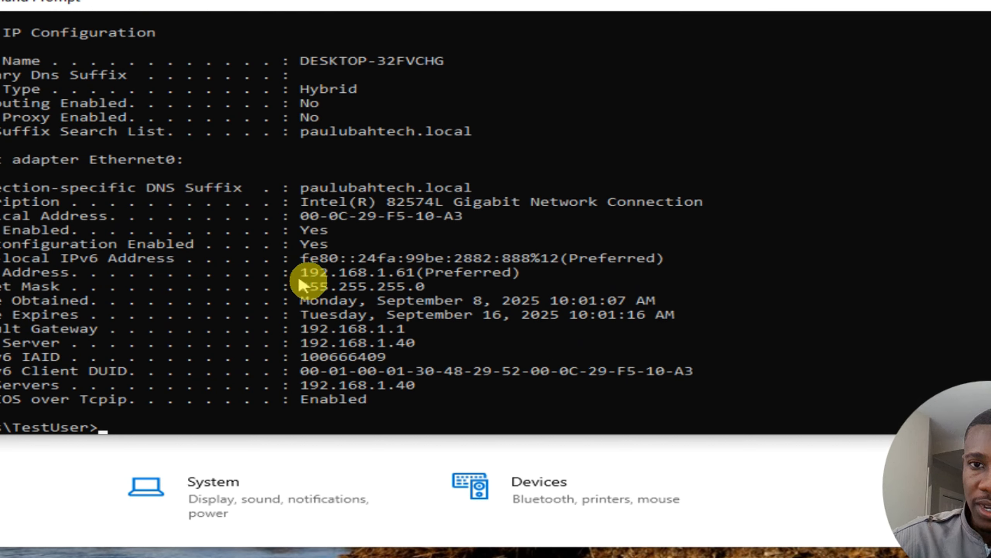
left_click_drag(305, 270, 431, 275)
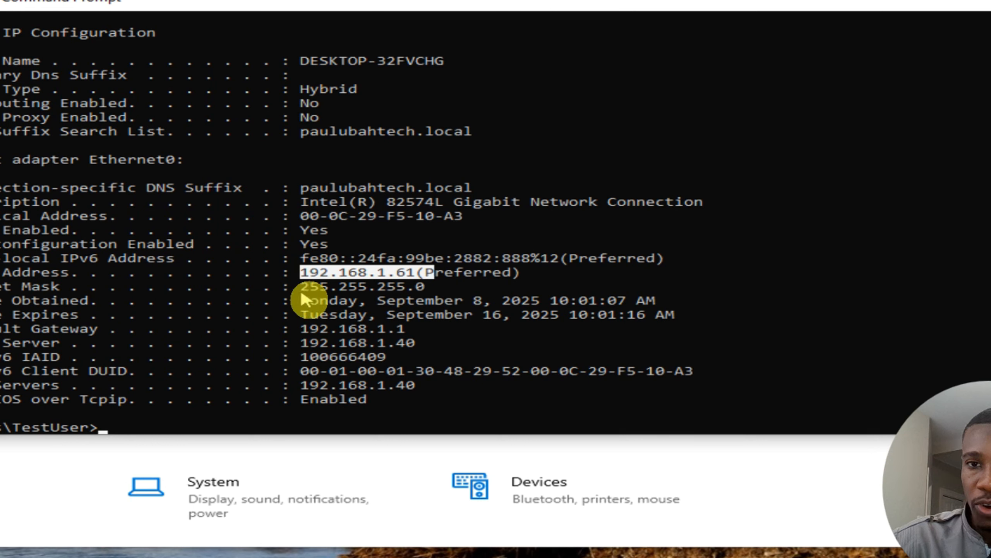
left_click_drag(303, 286, 434, 290)
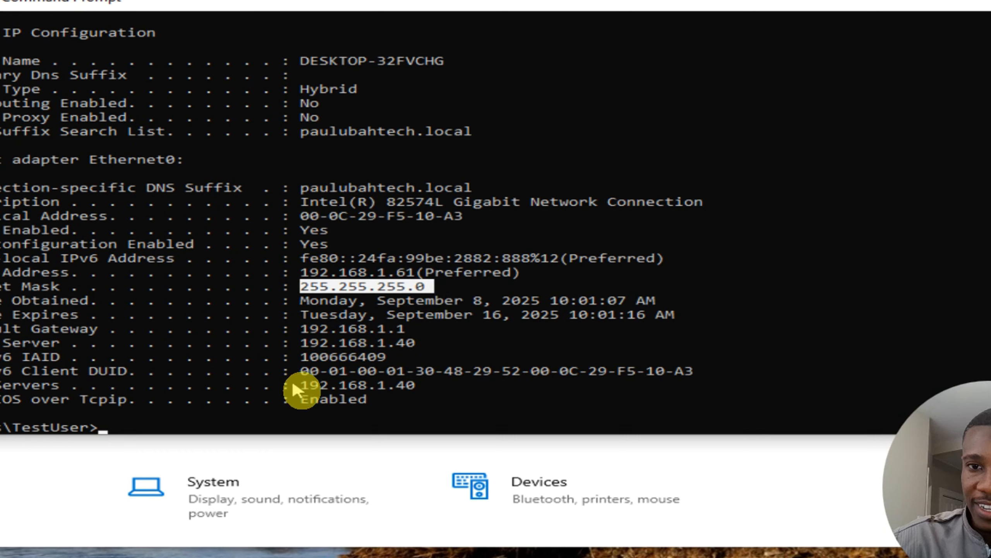
Step: Highlight the DNS server address in the ipconfig output and close Command Prompt
left_click_drag(295, 381, 425, 383)
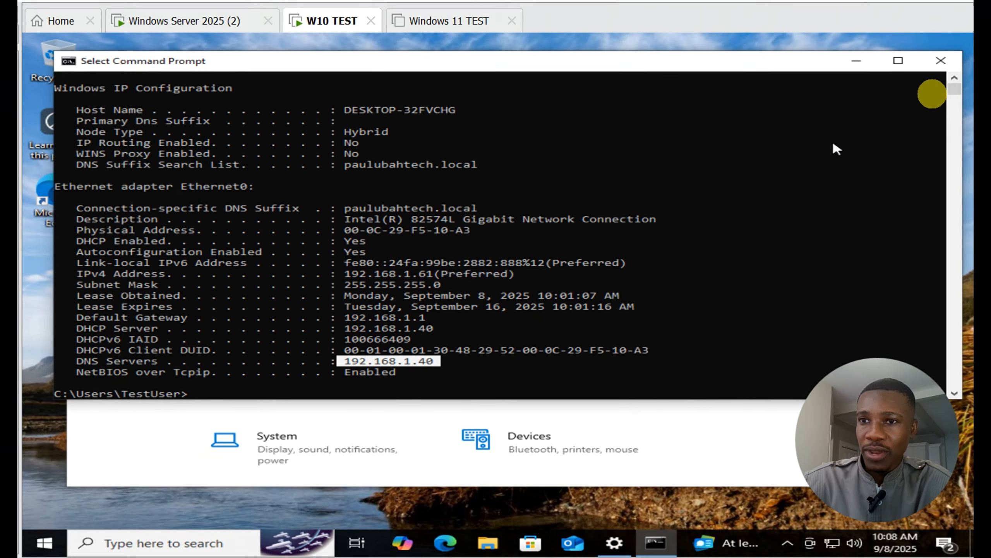
left_click(949, 62)
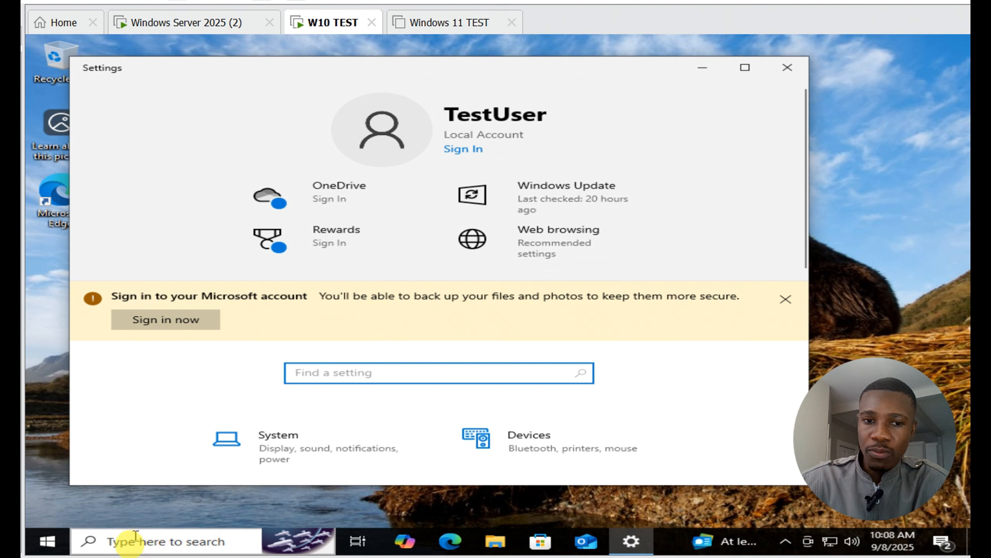
Step: Search for Windows PowerShell on the W10 TEST machine and launch it as administrator, allowing it to make changes
left_click(121, 541)
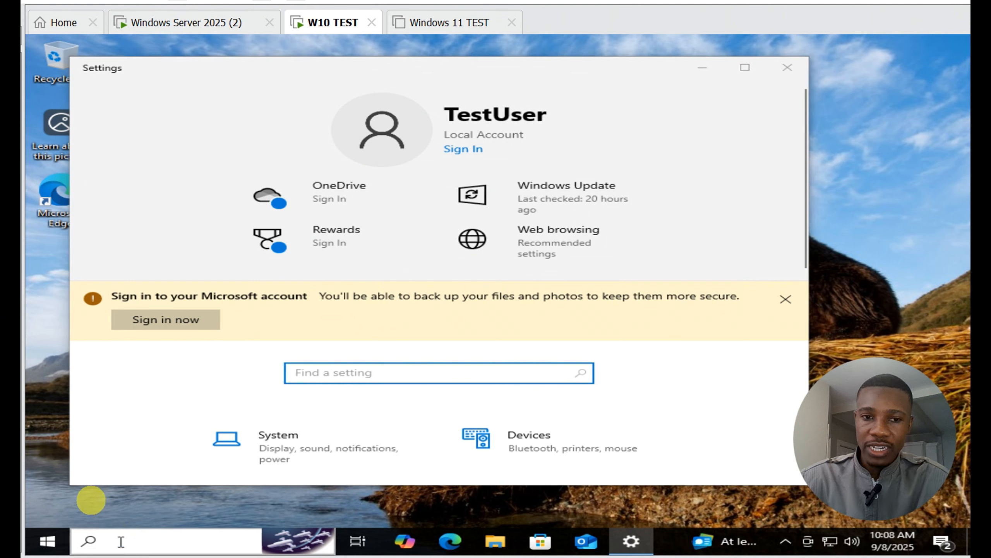
type("powershe")
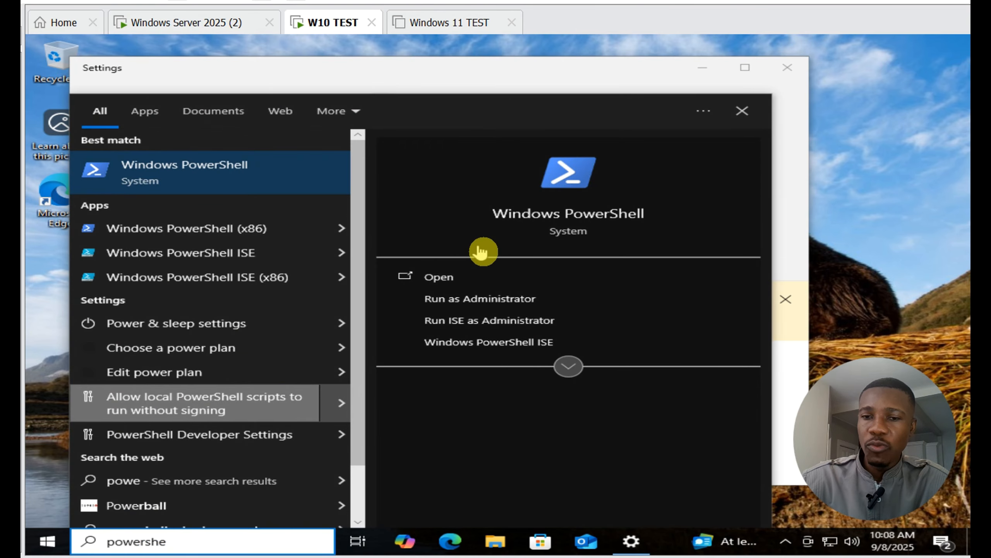
left_click(491, 304)
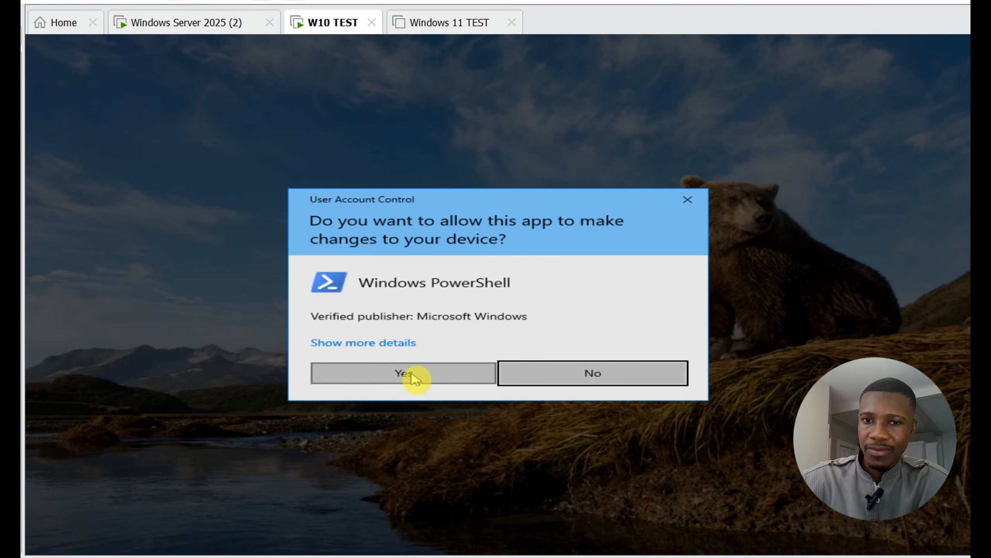
left_click(404, 373)
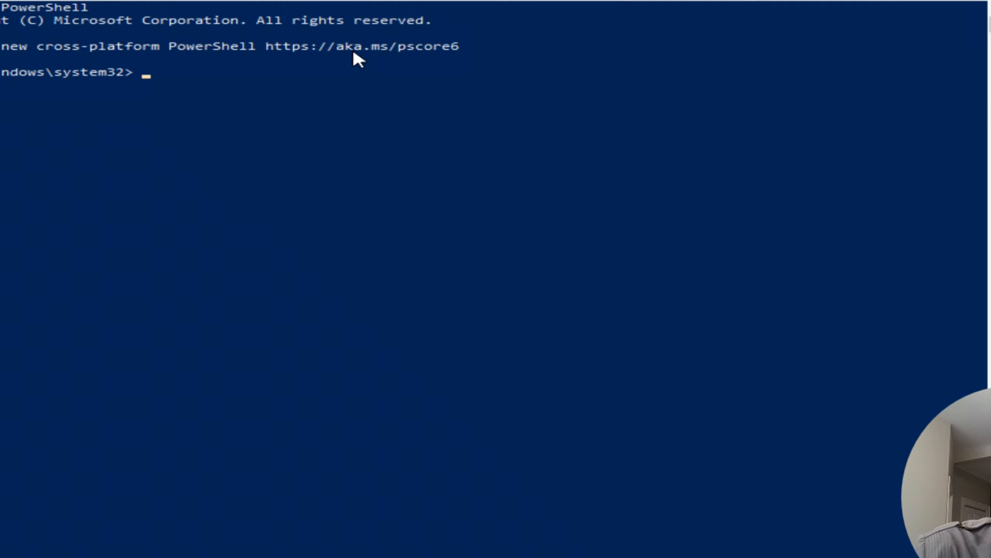
Step: Enter the start of the domain join command, Add-Computer -DomainName, with "paulubahtech." as the beginning of the quoted domain name
type("Add-Computer ")
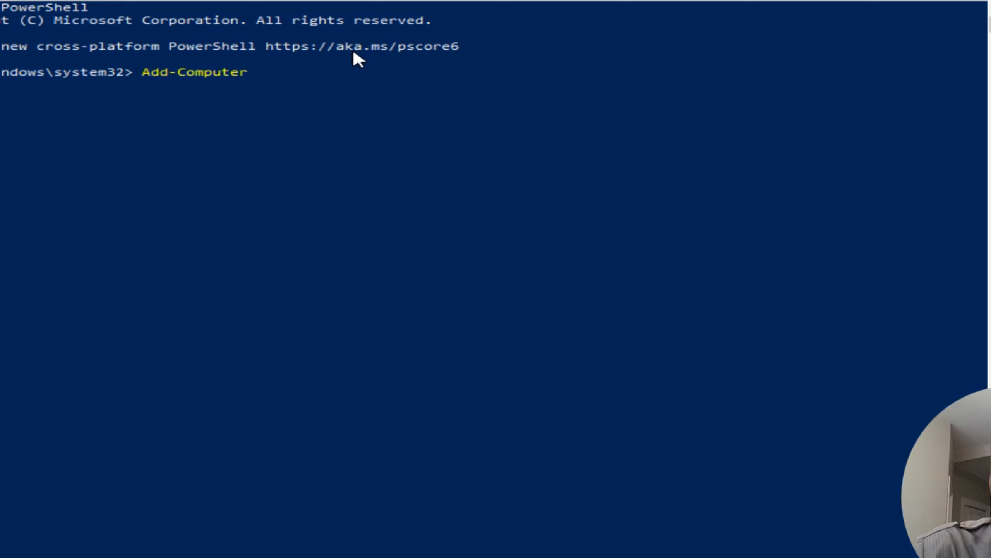
type("-Domain")
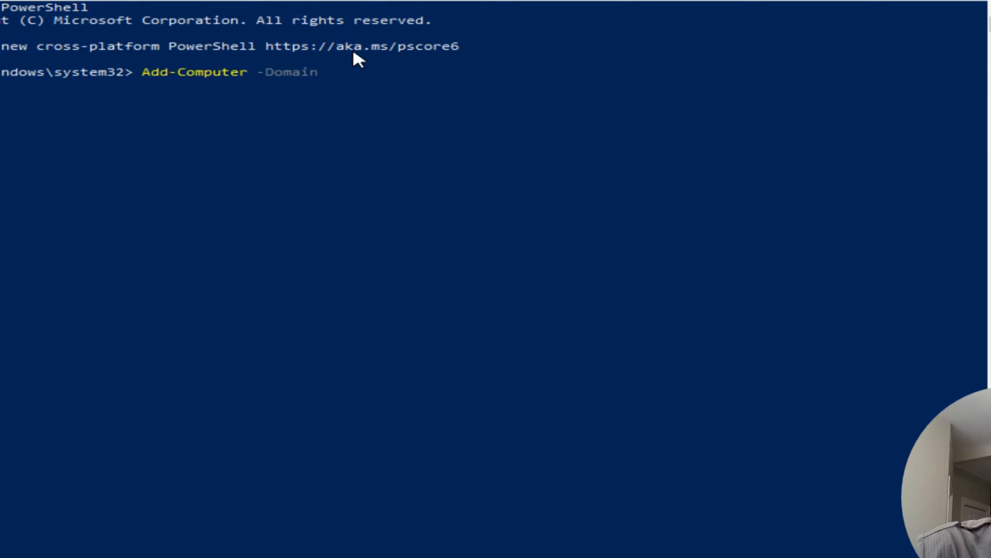
type("Name")
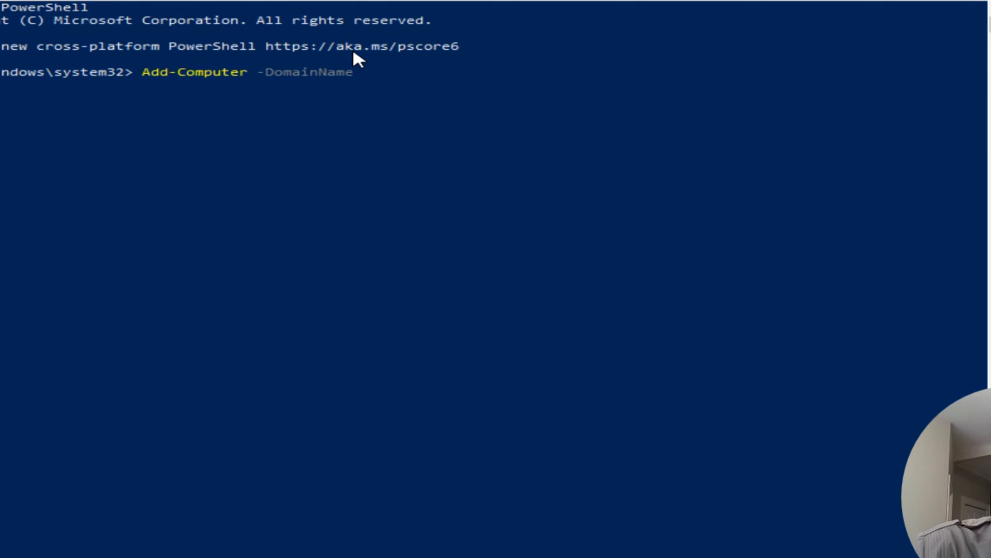
type(" \"\"")
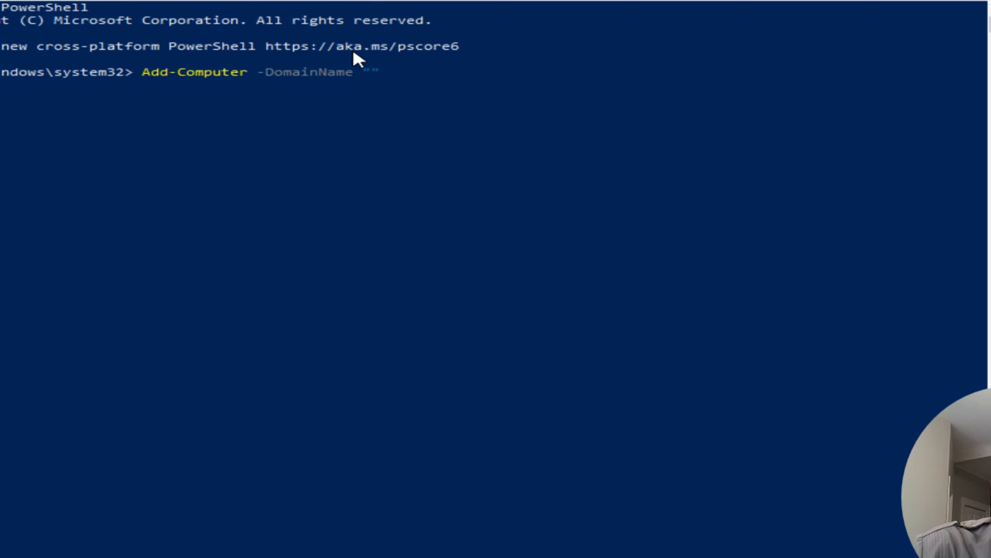
type("paulubah")
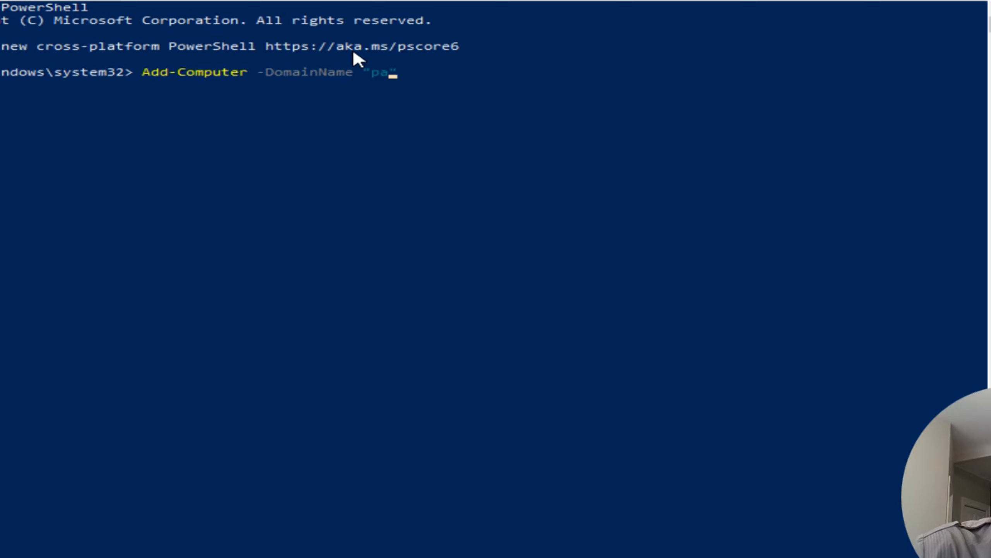
type("tech.")
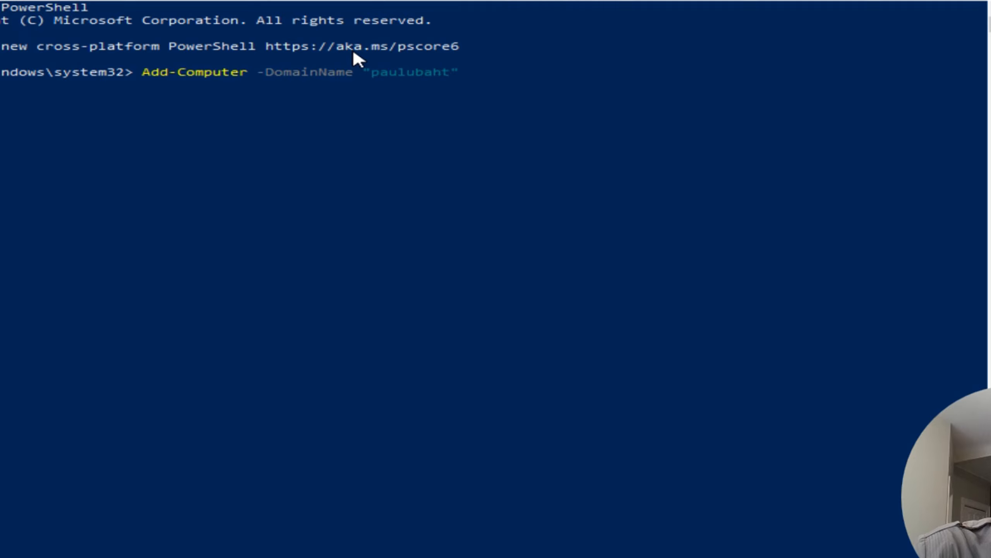